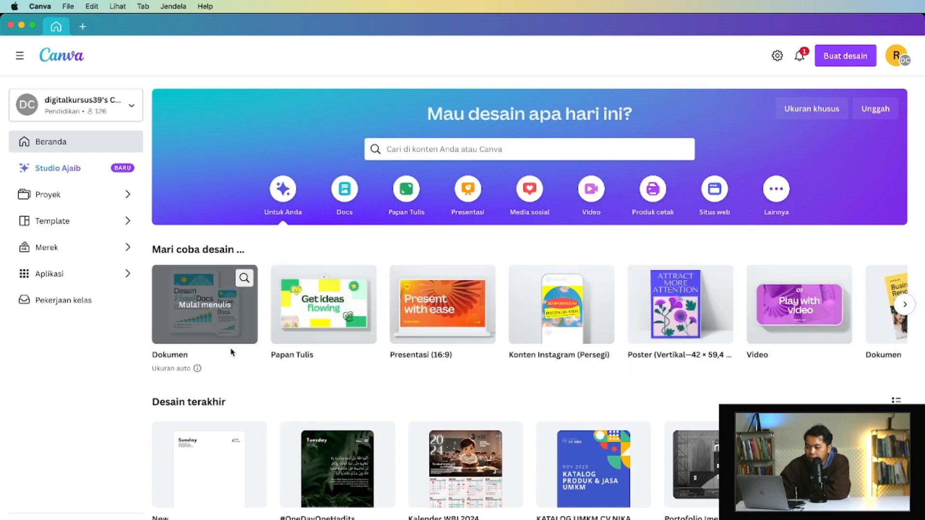
# - Browse the home page's design categories: Docs, Papan Tulis, Presentasi, Media sosial, Video and Produk cetak
pyautogui.scroll(-10, 231, 351)
pyautogui.scroll(10, 231, 351)
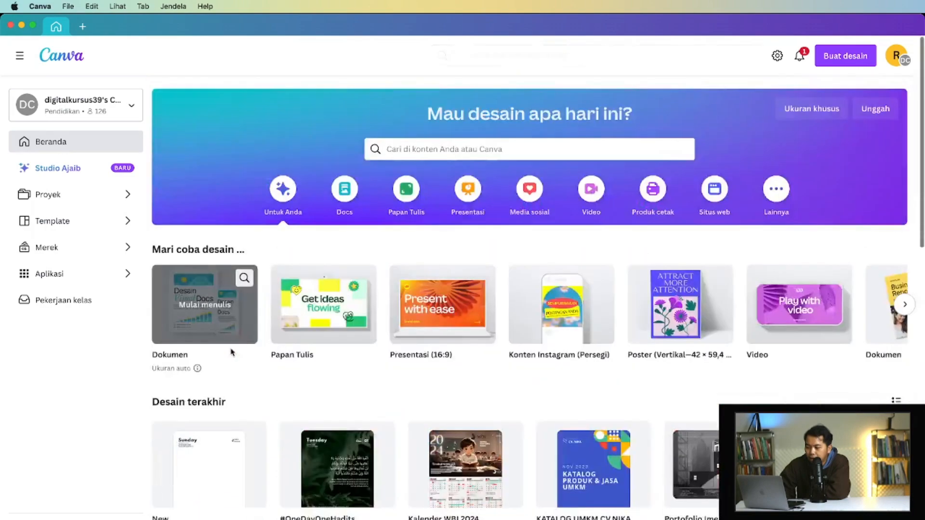
pyautogui.click(352, 189)
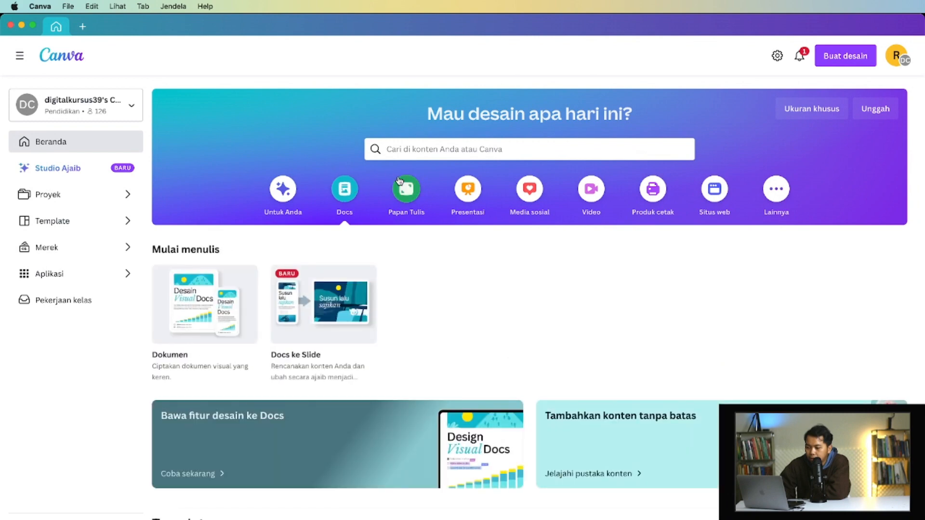
pyautogui.click(412, 187)
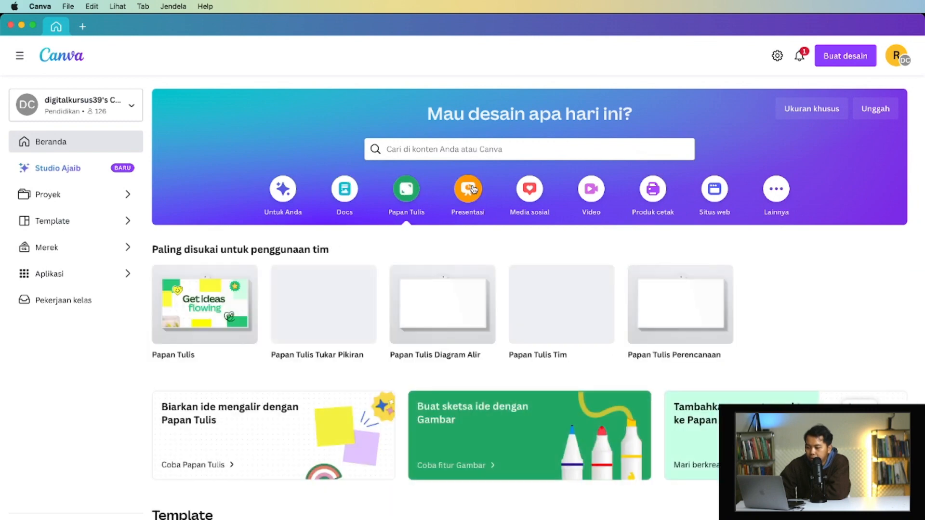
pyautogui.click(474, 189)
pyautogui.click(529, 189)
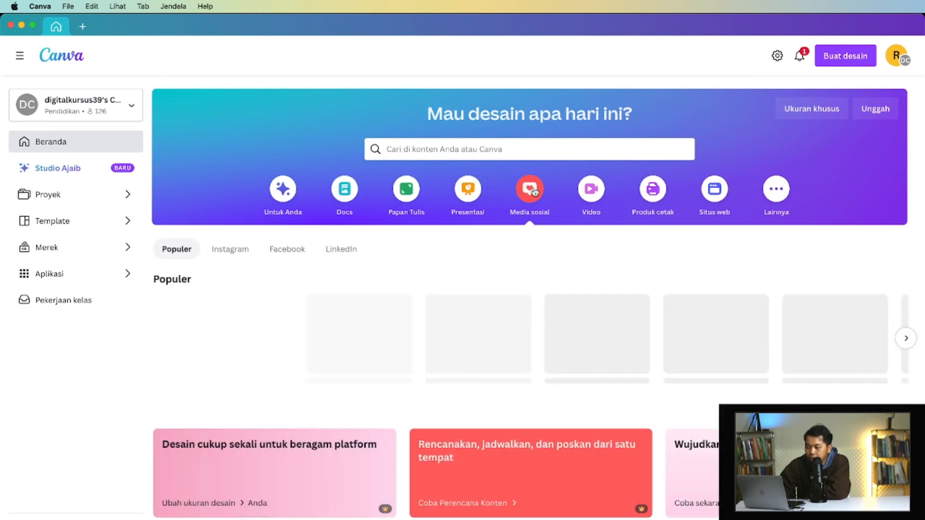
pyautogui.click(600, 192)
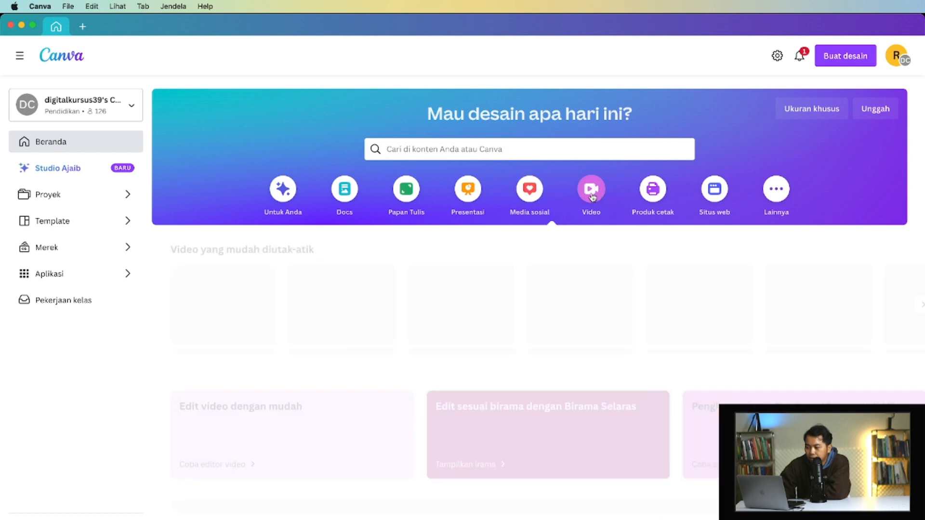
pyautogui.click(656, 200)
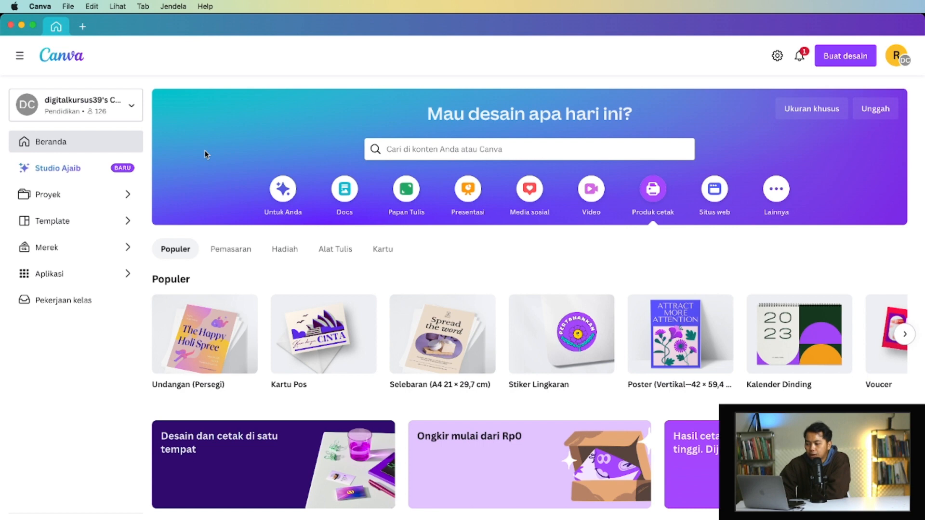
# - View the Proyek page, return to the home page, and look over the template gallery's suggestions
pyautogui.click(70, 202)
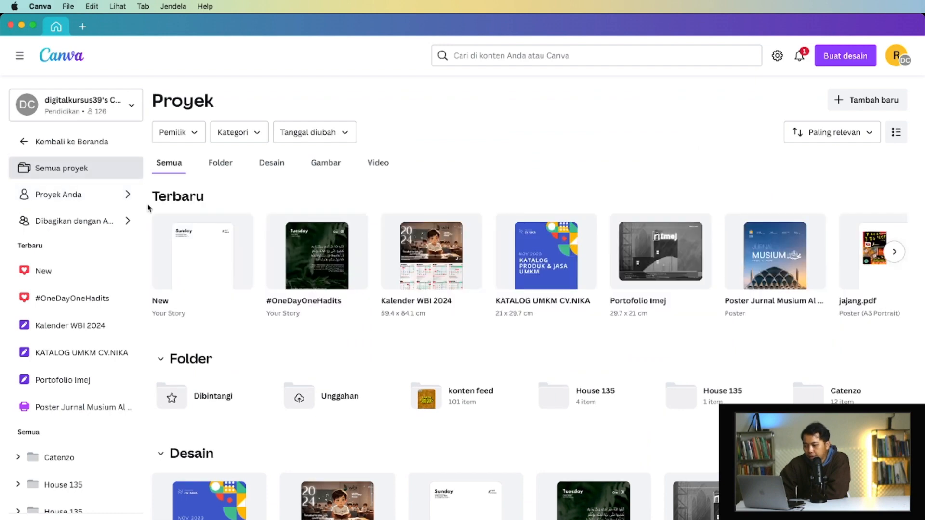
pyautogui.click(89, 143)
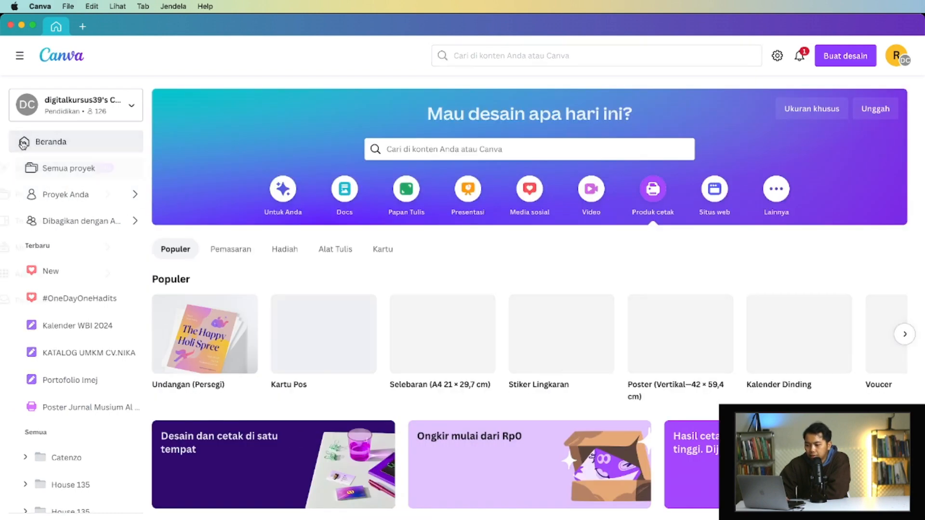
pyautogui.click(80, 225)
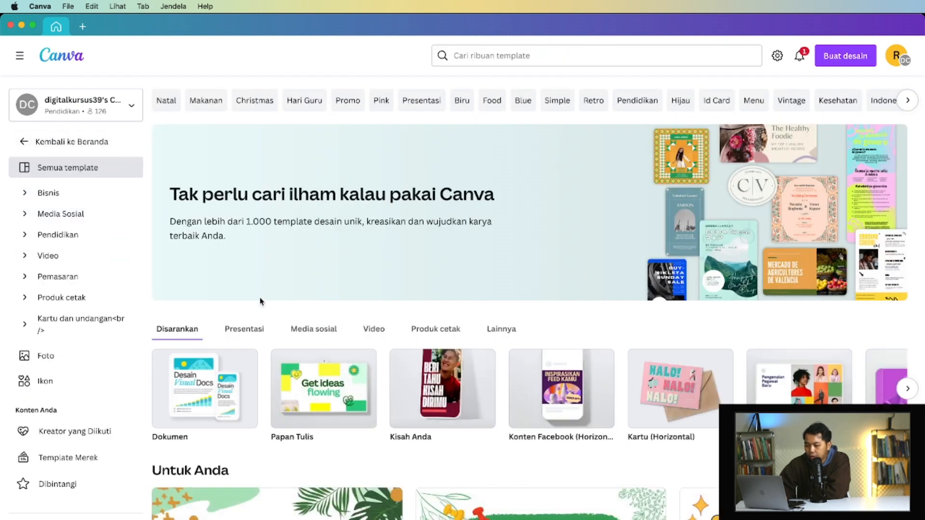
pyautogui.scroll(-10, 281, 330)
pyautogui.scroll(-2, 281, 332)
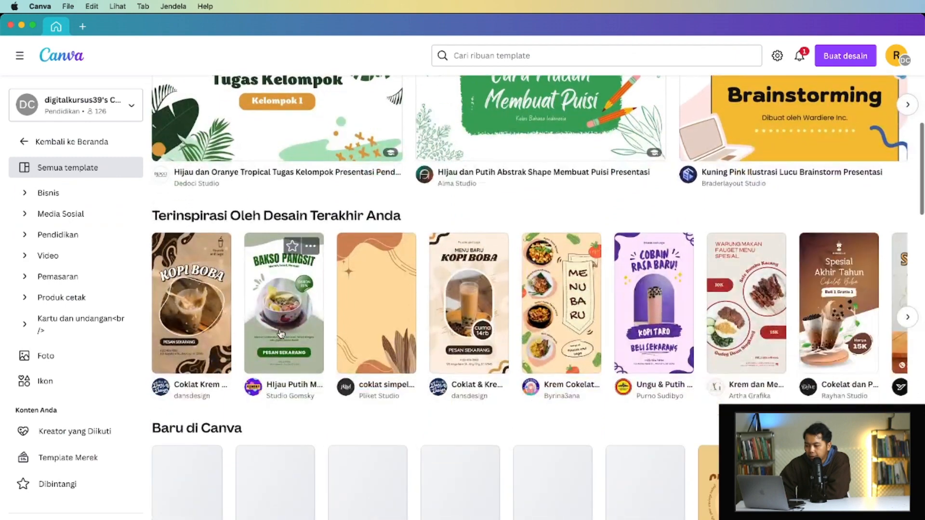
pyautogui.scroll(12, 281, 333)
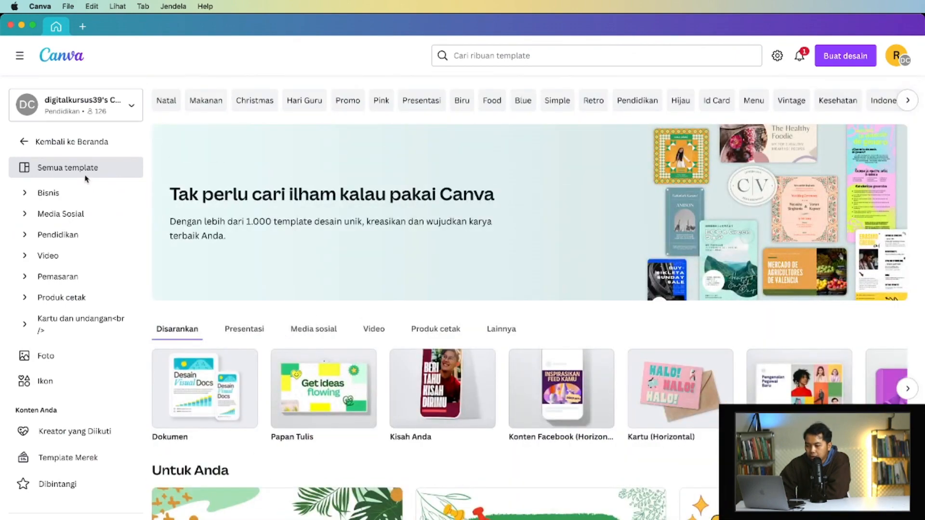
# - Expand the Bisnis template category and look through its list of subcategories
pyautogui.click(87, 193)
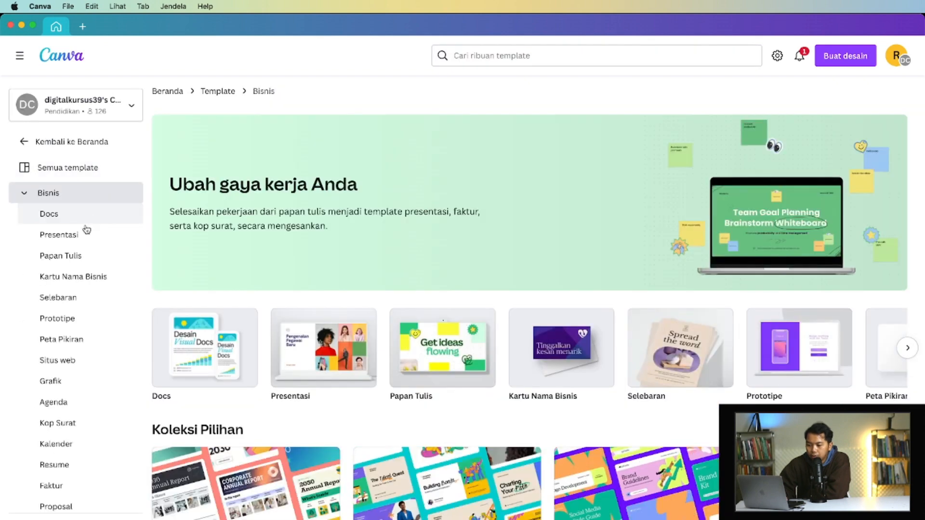
pyautogui.scroll(-5, 83, 270)
pyautogui.scroll(-3, 83, 273)
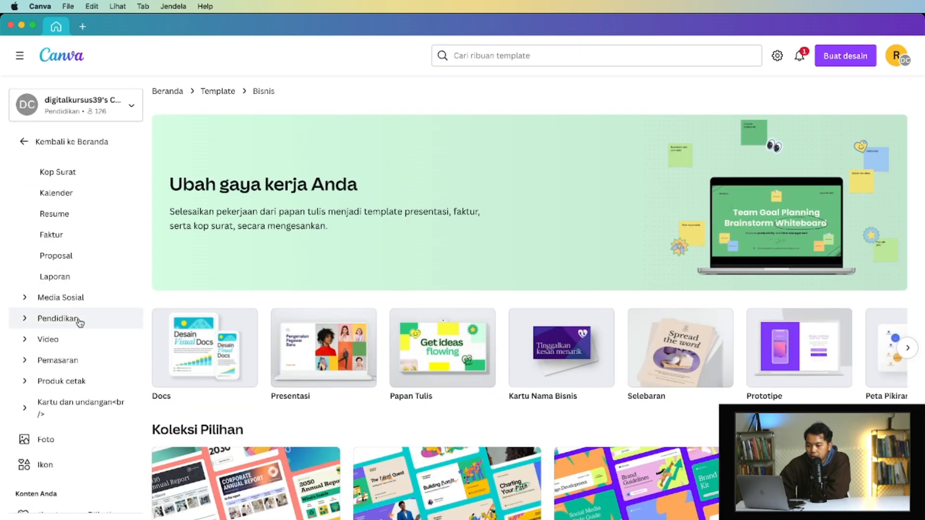
pyautogui.scroll(8, 105, 311)
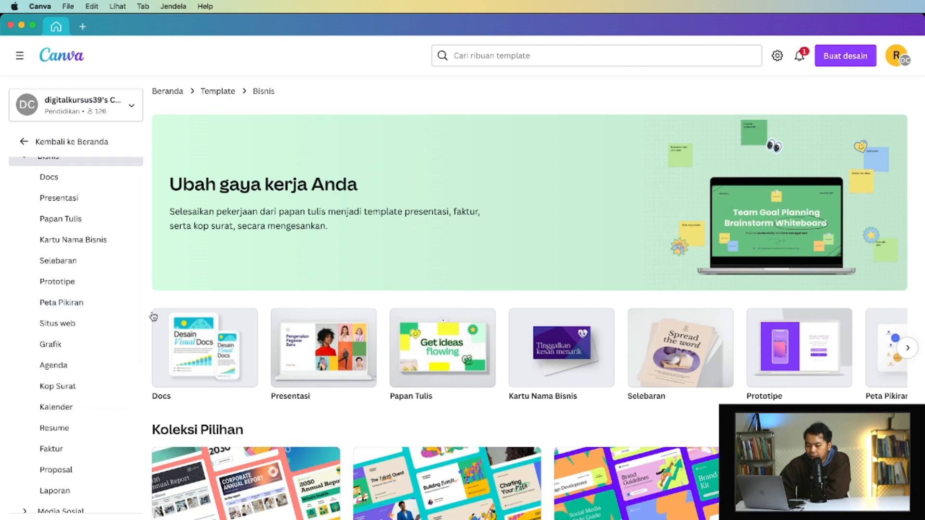
# - Browse the Presentasi templates under Bisnis, and collapse the Bisnis category again
pyautogui.click(108, 205)
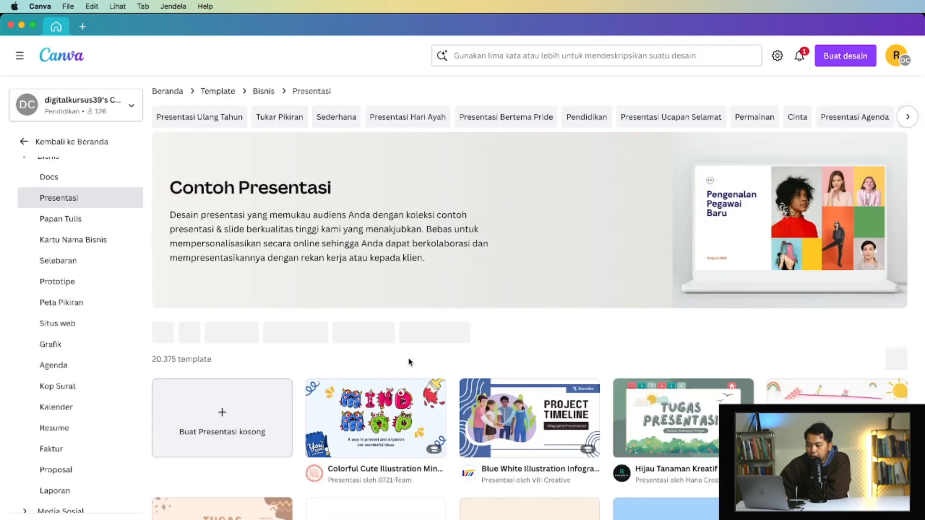
pyautogui.scroll(-5, 501, 360)
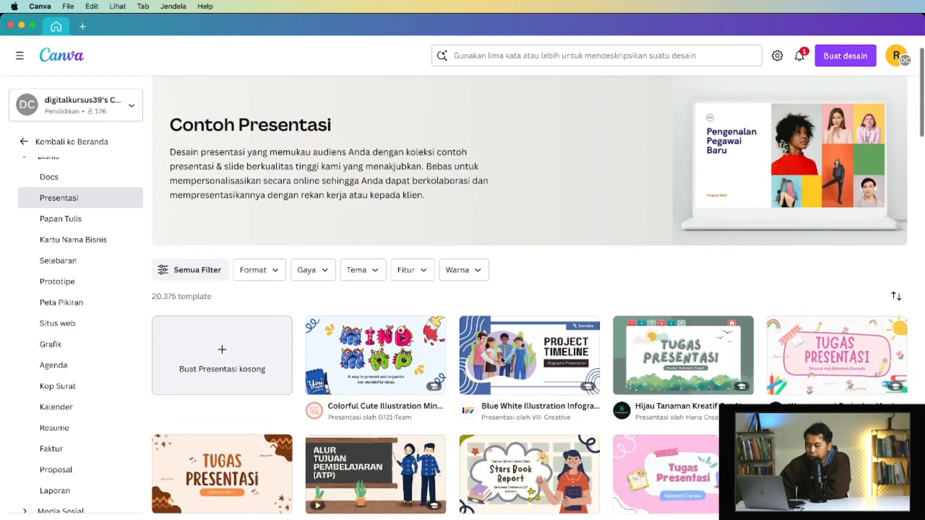
pyautogui.scroll(-10, 501, 360)
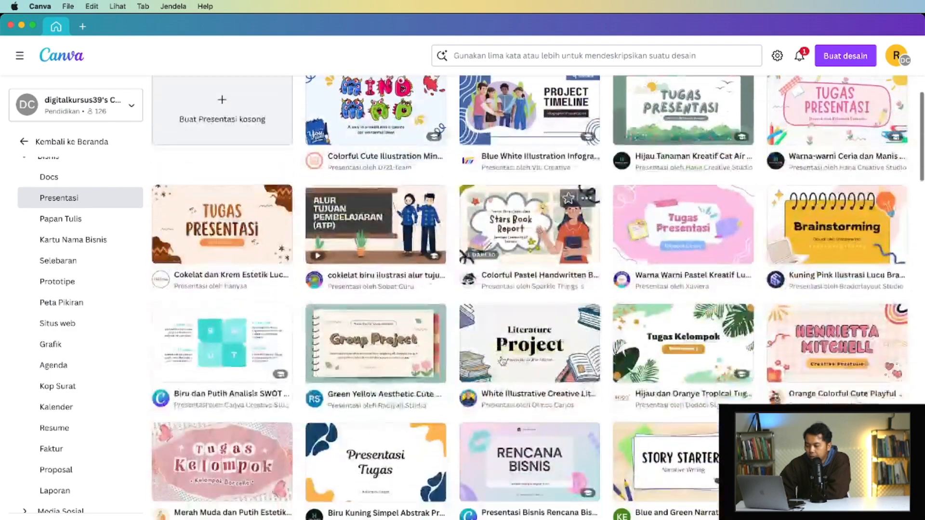
pyautogui.scroll(-15, 503, 361)
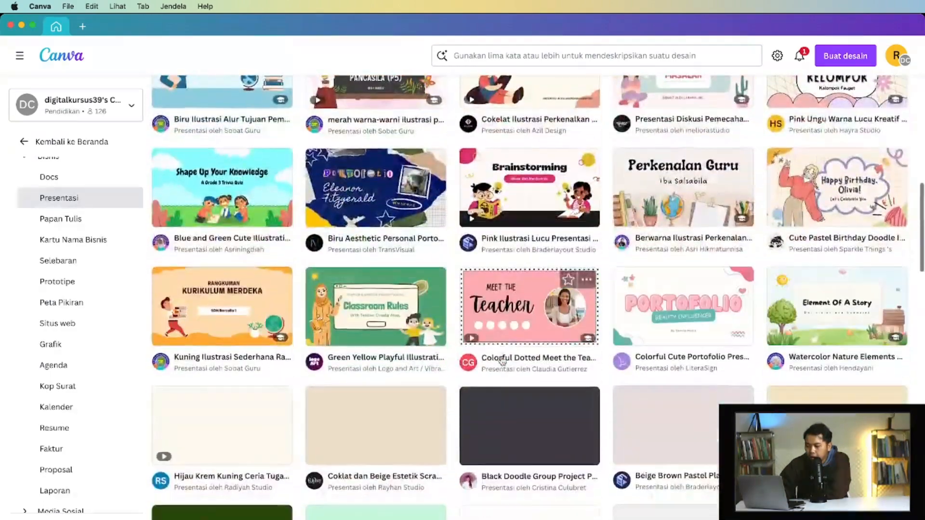
pyautogui.scroll(-8, 502, 359)
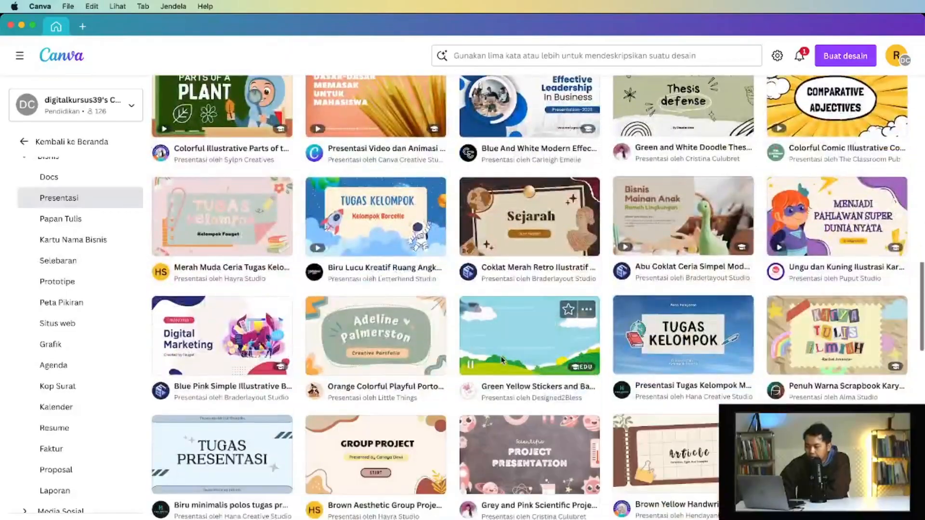
pyautogui.scroll(-7, 502, 293)
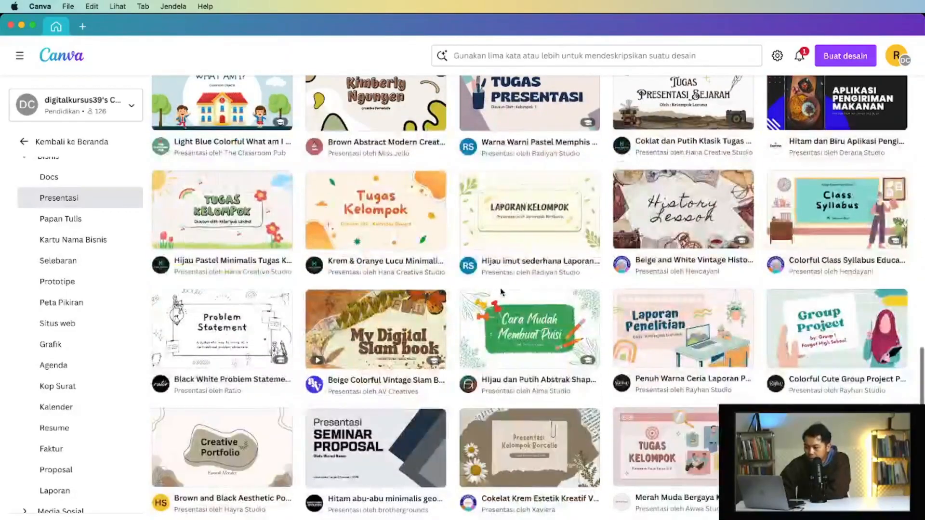
pyautogui.scroll(20, 496, 177)
pyautogui.scroll(4, 496, 177)
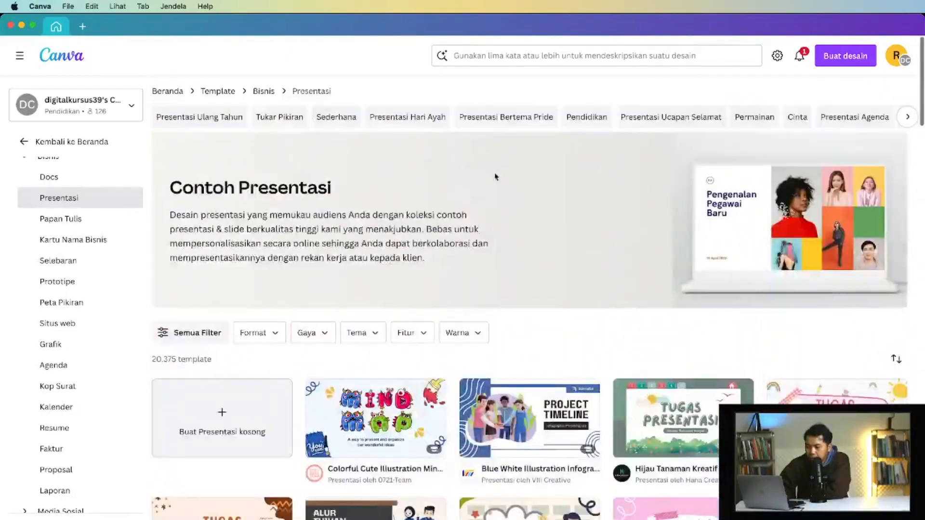
pyautogui.scroll(2, 61, 241)
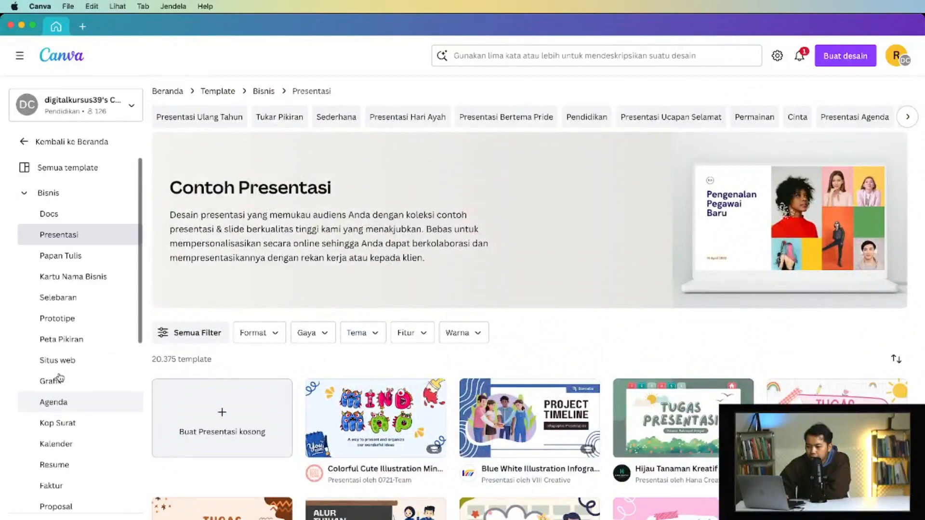
pyautogui.click(24, 193)
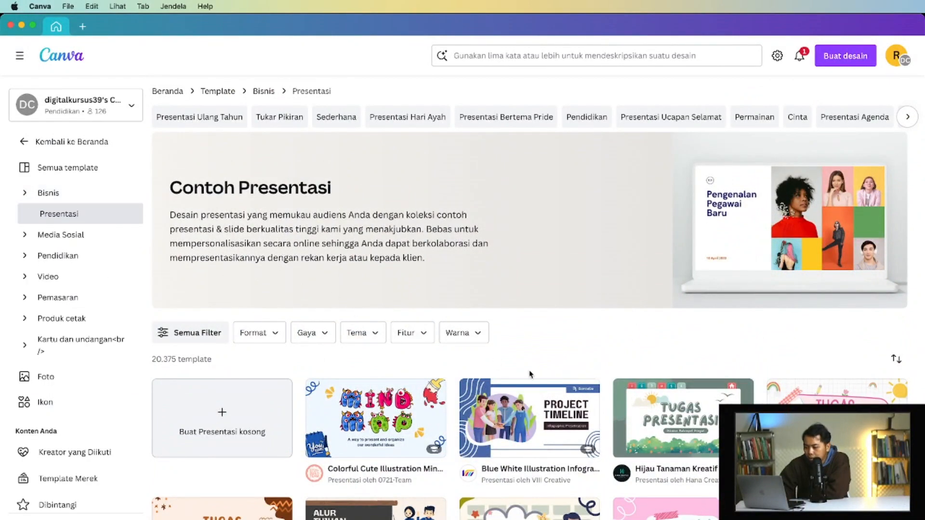
# - Return to the home page and look over the Produk cetak design types, such as Pemasaran and Hadiah
pyautogui.click(25, 143)
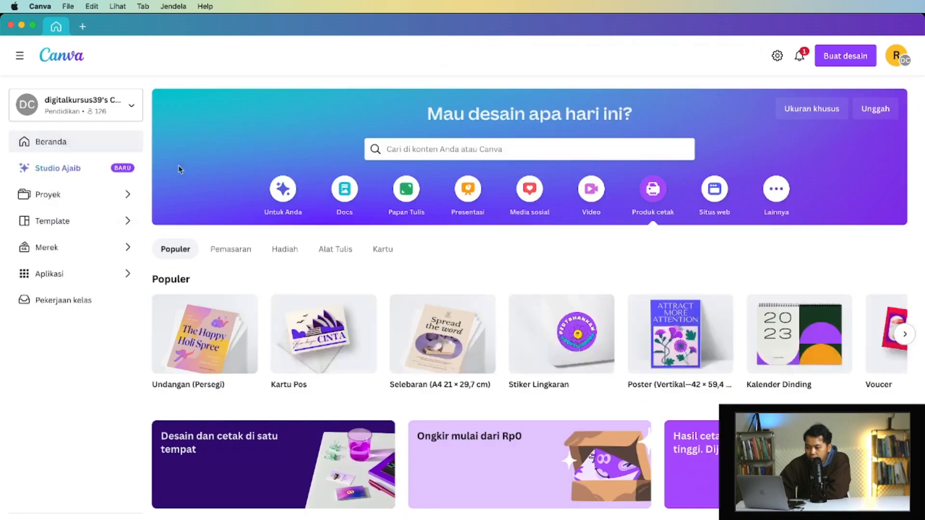
pyautogui.scroll(-4, 393, 364)
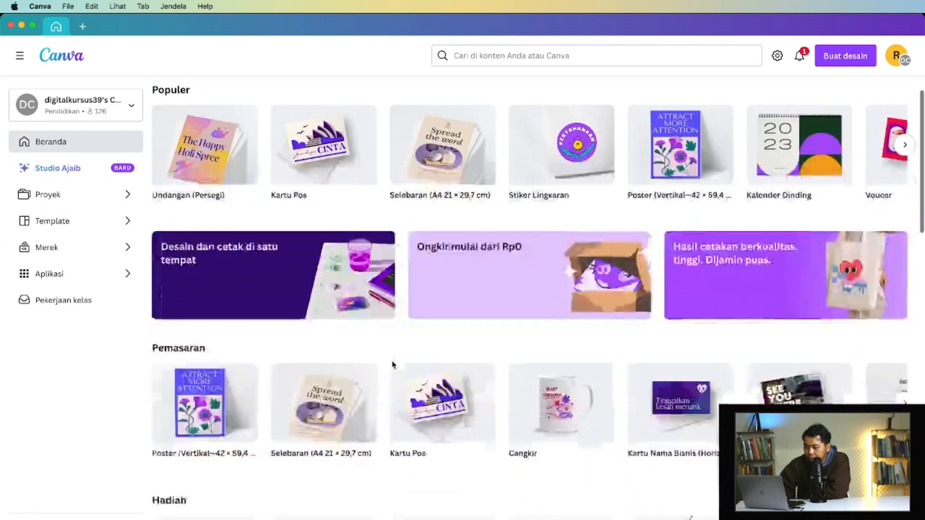
pyautogui.scroll(4, 393, 365)
pyautogui.scroll(-8, 393, 364)
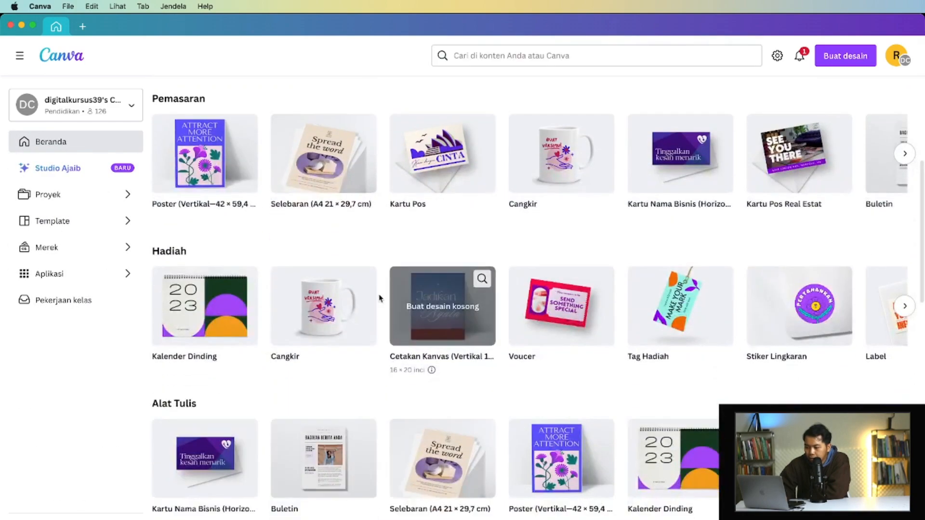
pyautogui.scroll(6, 377, 295)
# - Open the Your Story design named "New" from the Desain section of the projects
pyautogui.click(91, 195)
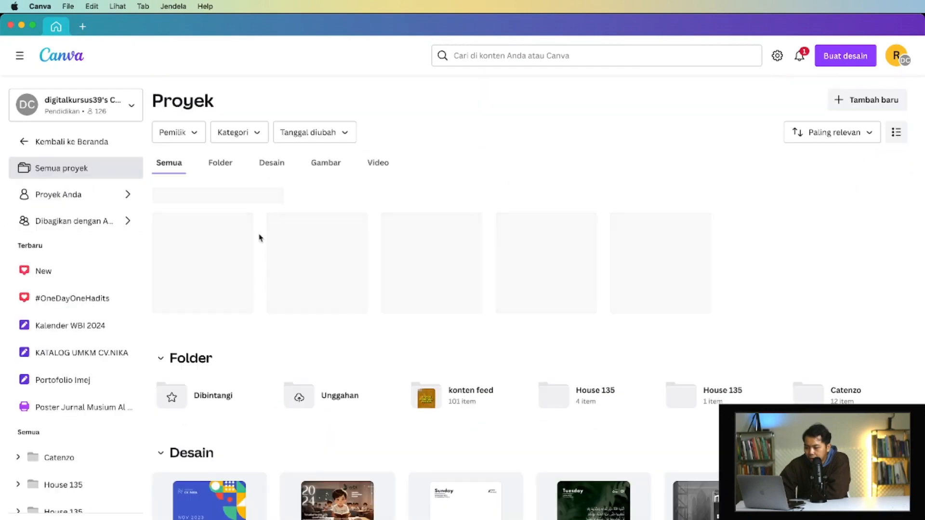
pyautogui.scroll(-4, 250, 311)
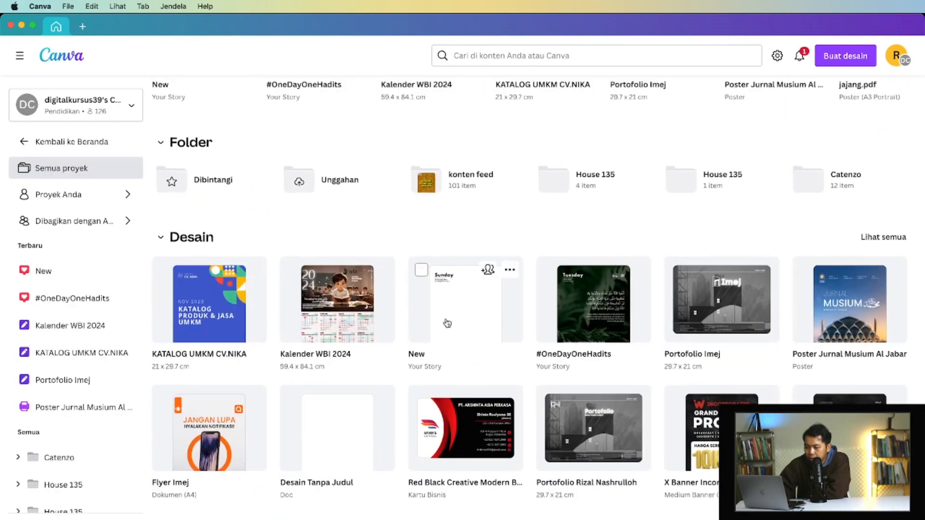
pyautogui.click(447, 323)
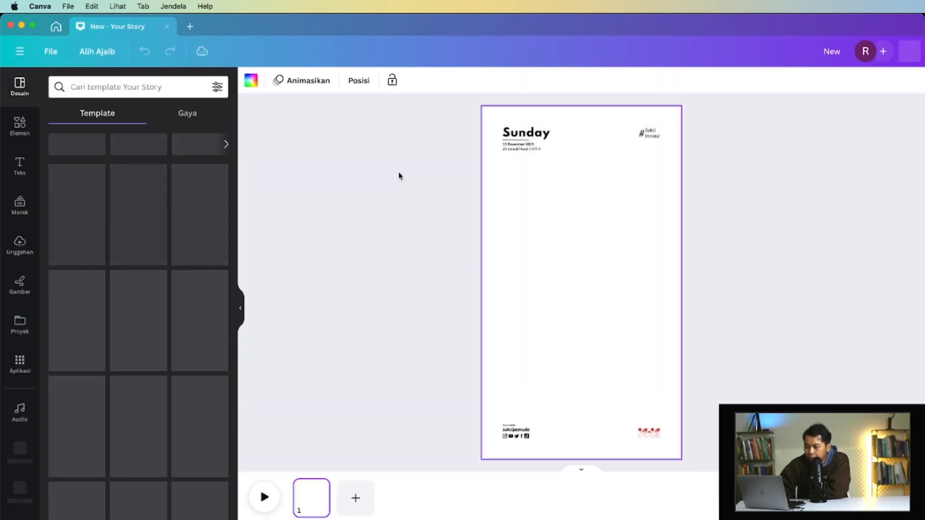
# - Collapse the template side panel to enlarge the canvas area, and deselect the page
pyautogui.click(241, 308)
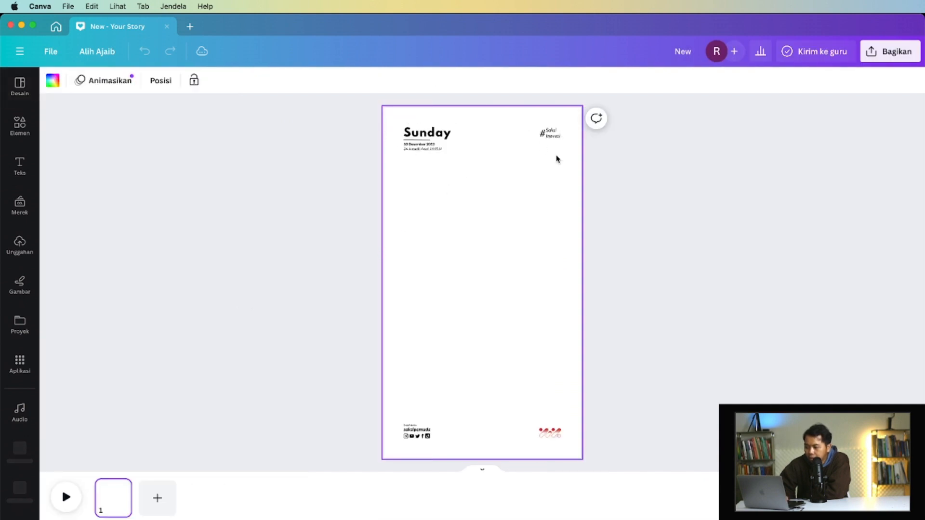
pyautogui.scroll(2, 557, 159)
pyautogui.scroll(-1, 557, 159)
pyautogui.scroll(-1, 571, 137)
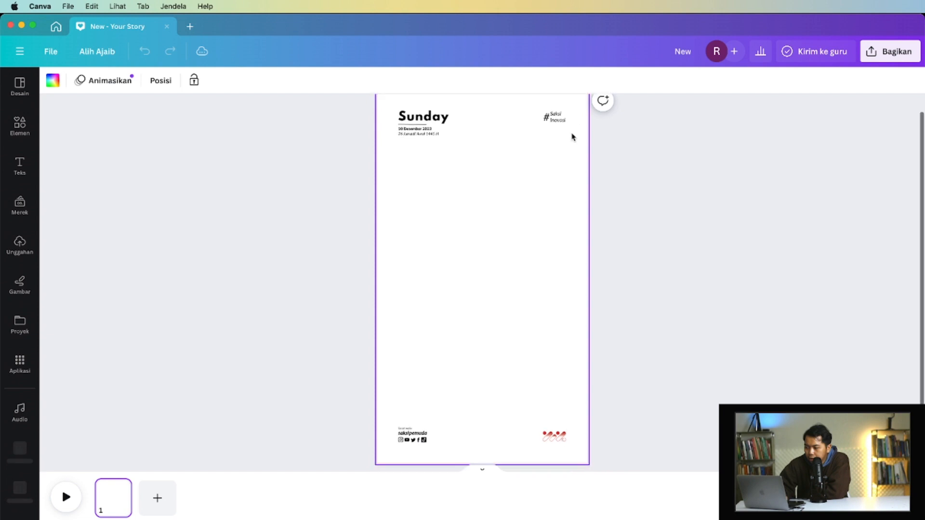
pyautogui.scroll(1, 554, 136)
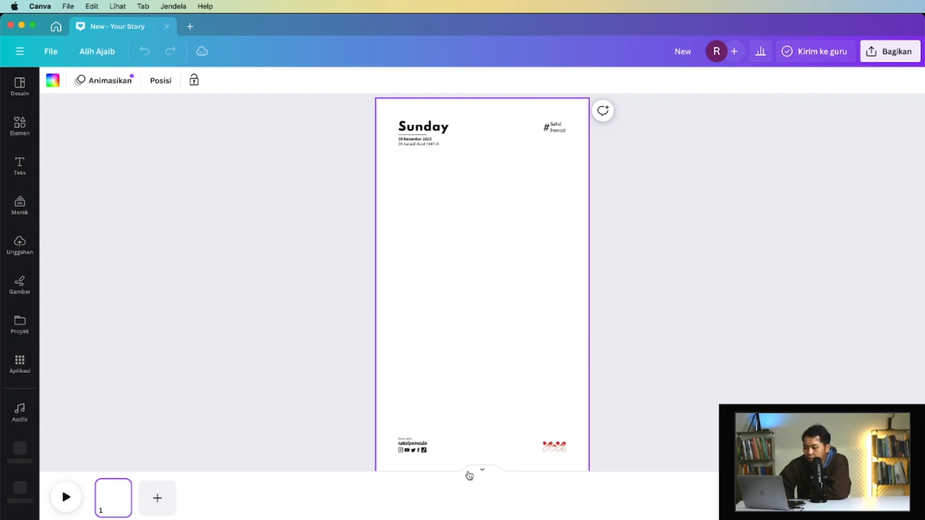
pyautogui.click(222, 174)
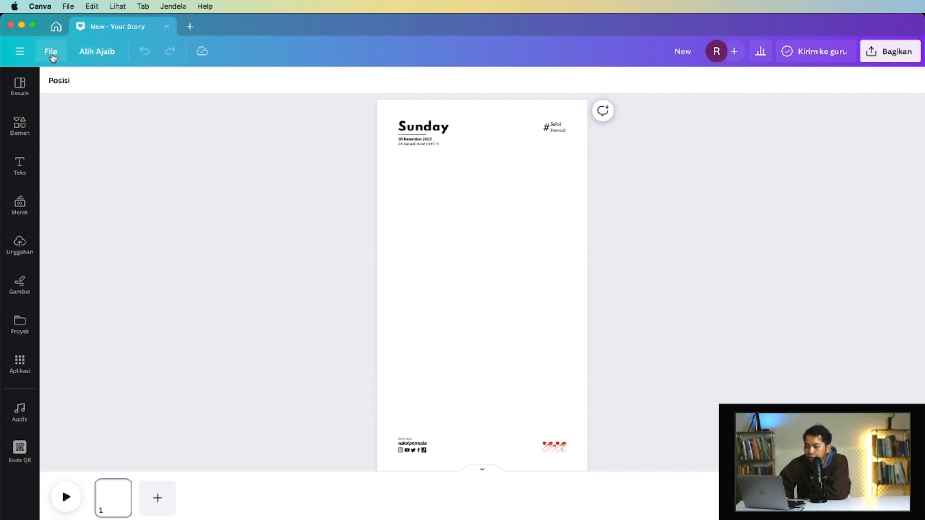
# - Look over the File menu and the Alih Ajaib options, and close them again
pyautogui.click(52, 55)
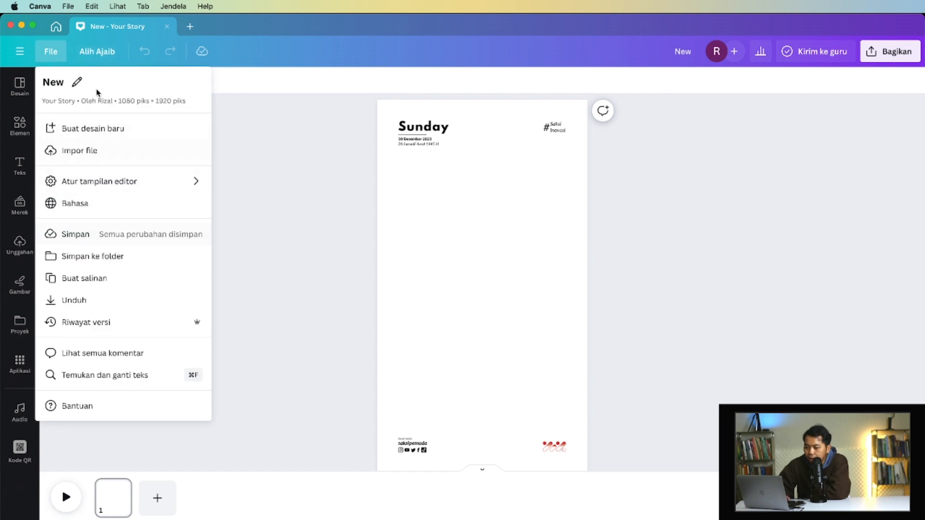
pyautogui.click(97, 53)
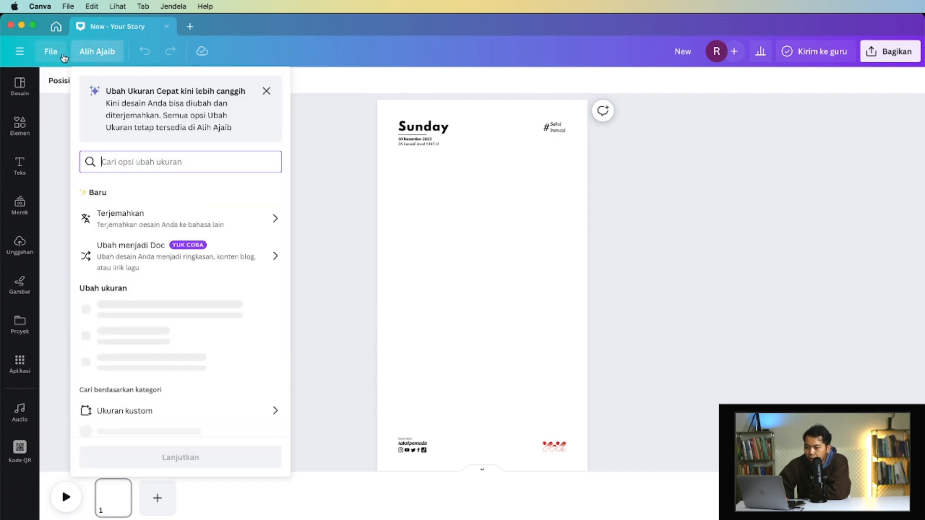
pyautogui.click(62, 54)
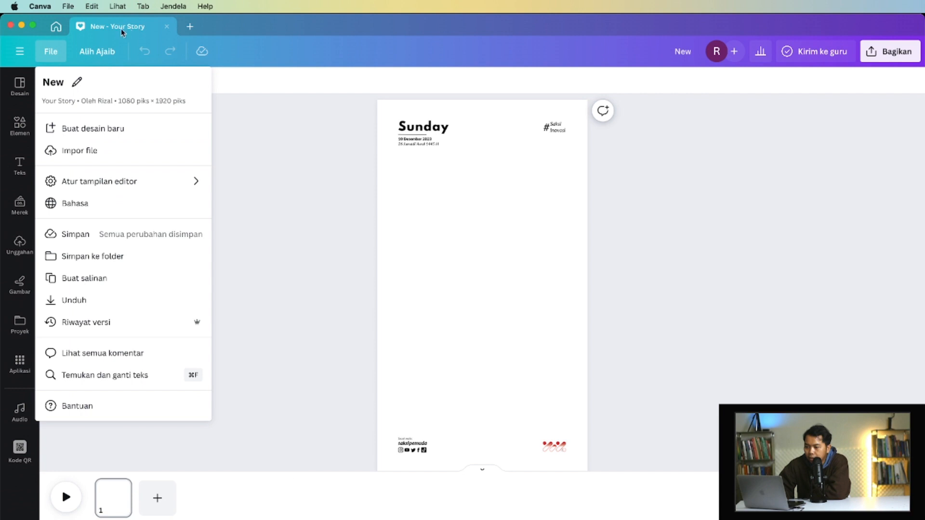
pyautogui.click(653, 139)
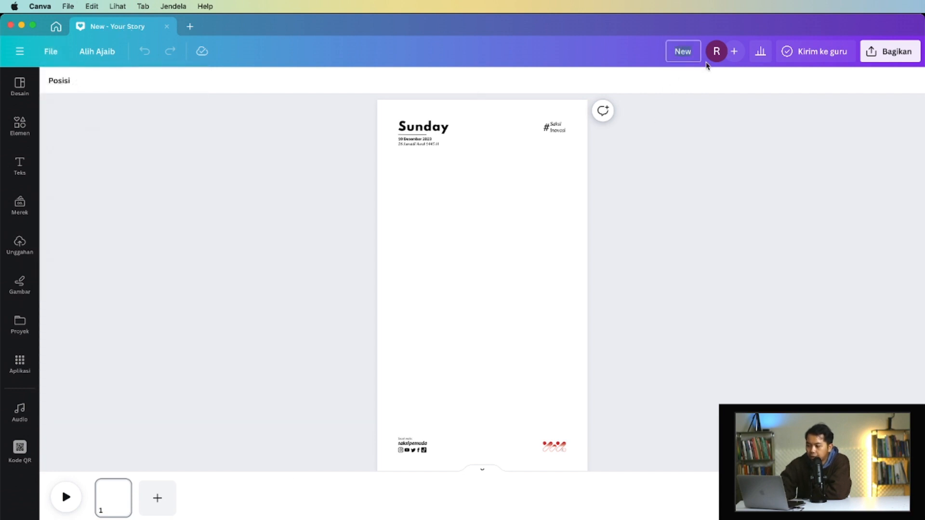
# - Rename the design as "Latihan"
pyautogui.click(701, 60)
pyautogui.write('P')
pyautogui.press('BackSpace')
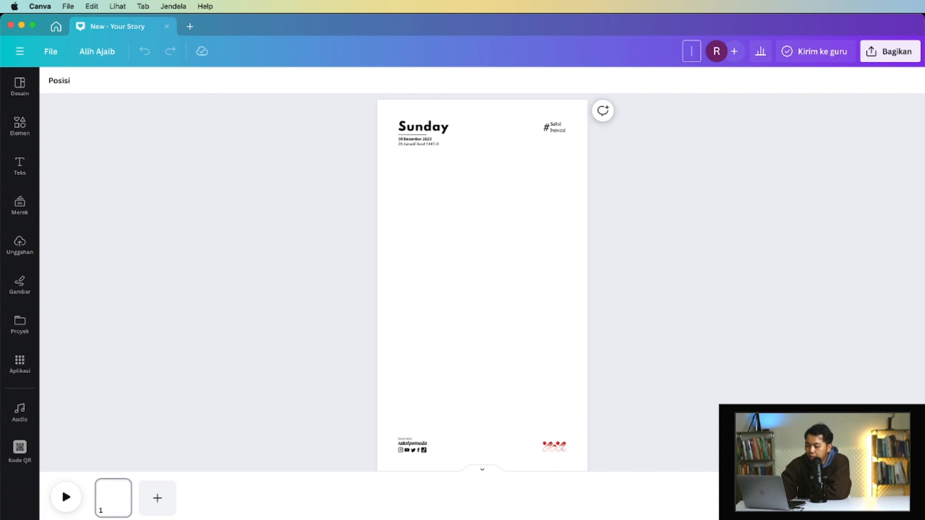
pyautogui.write('Latih')
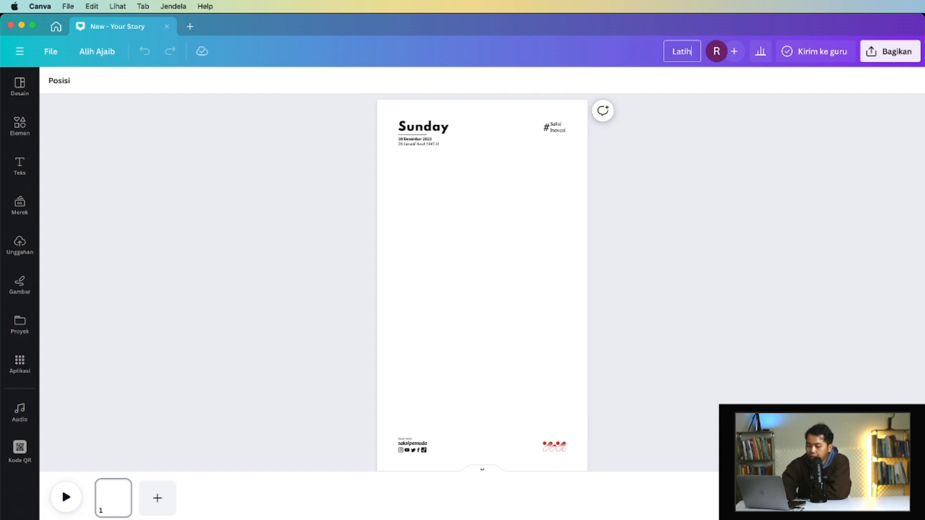
pyautogui.write('an')
pyautogui.press('Return')
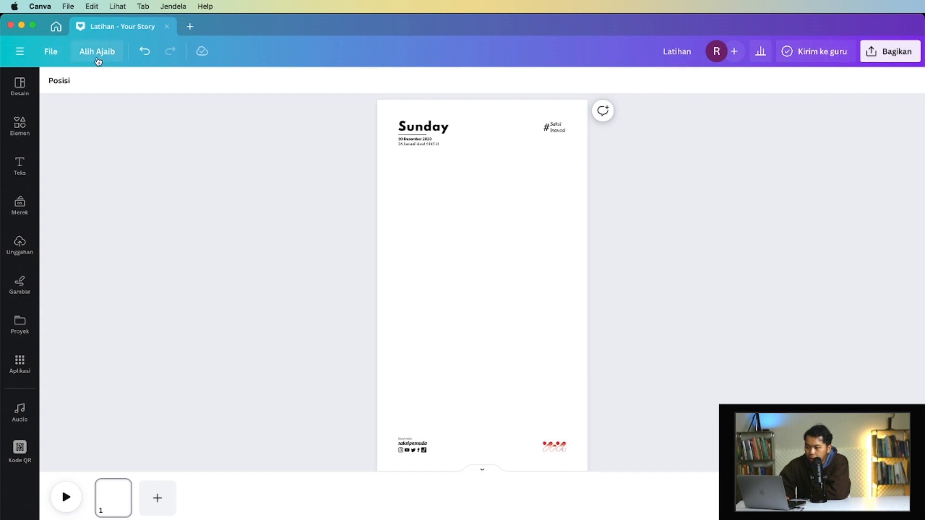
# - Examine the Alih Ajaib resize options, including the Ukuran kustom width, height and unit settings, and close them unchanged
pyautogui.click(101, 57)
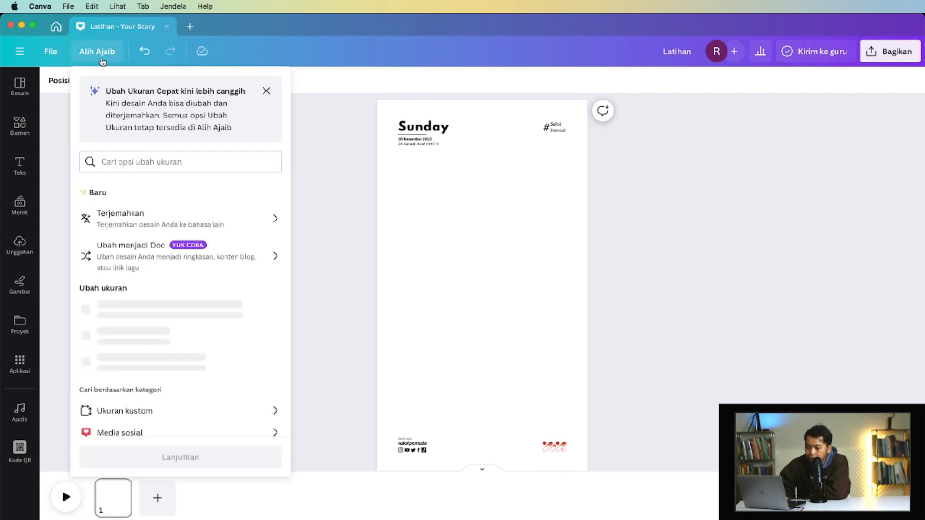
pyautogui.scroll(-1, 176, 219)
pyautogui.scroll(-4, 174, 218)
pyautogui.scroll(5, 183, 299)
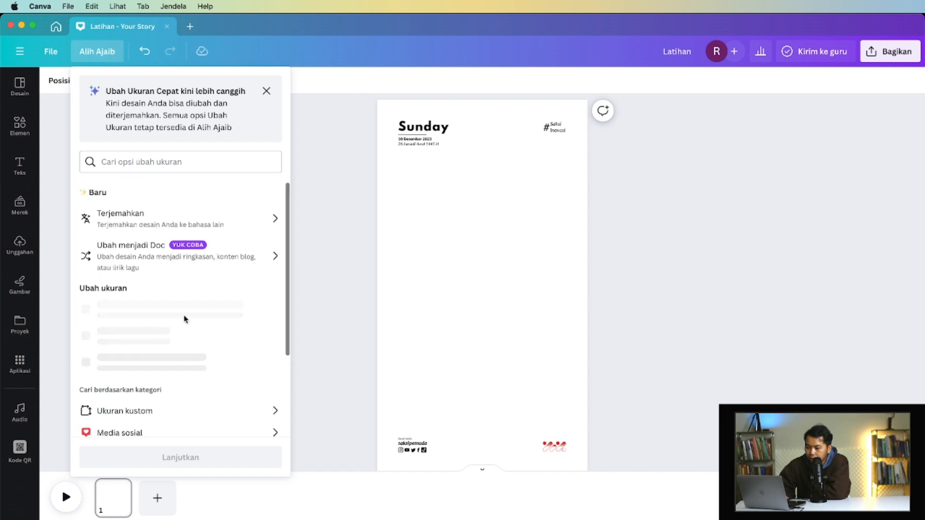
pyautogui.click(198, 419)
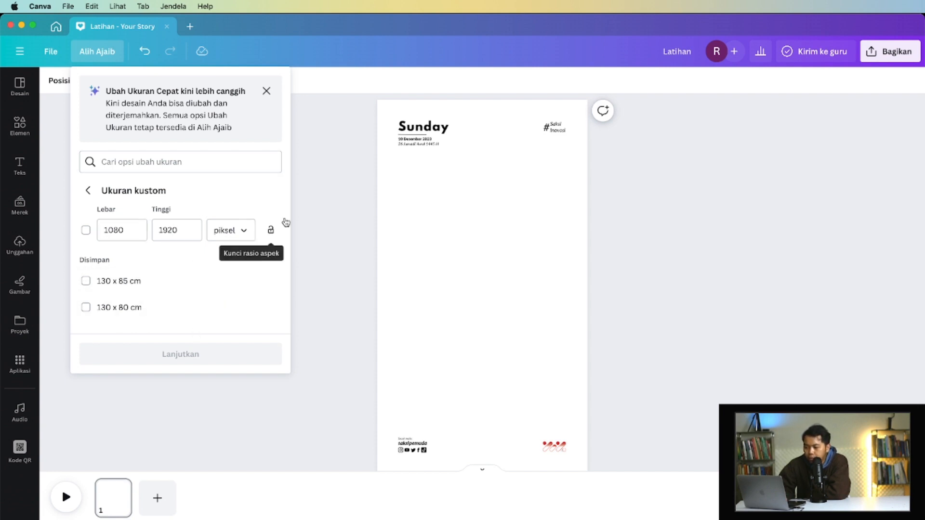
pyautogui.click(326, 188)
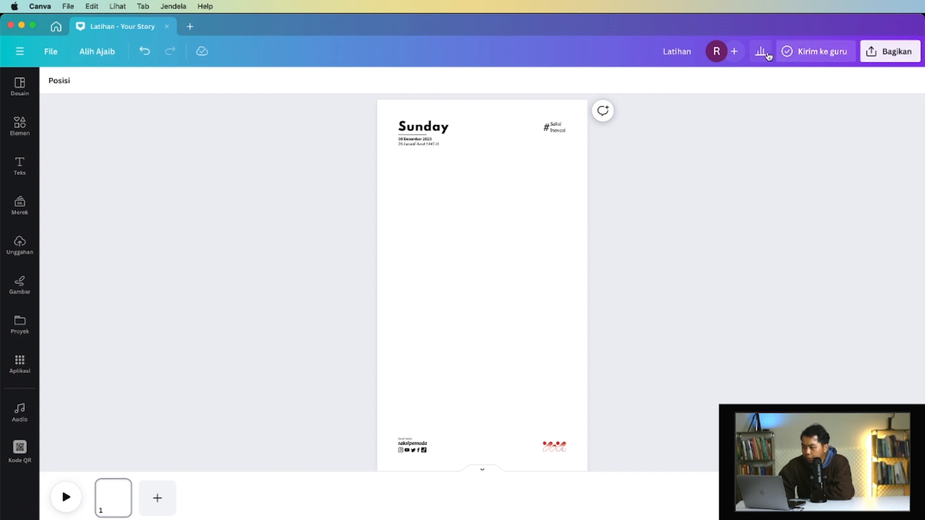
# - Look through the file types offered for downloading the design, from PNG and PDF to Video MP4 and GIF, without downloading
pyautogui.click(908, 55)
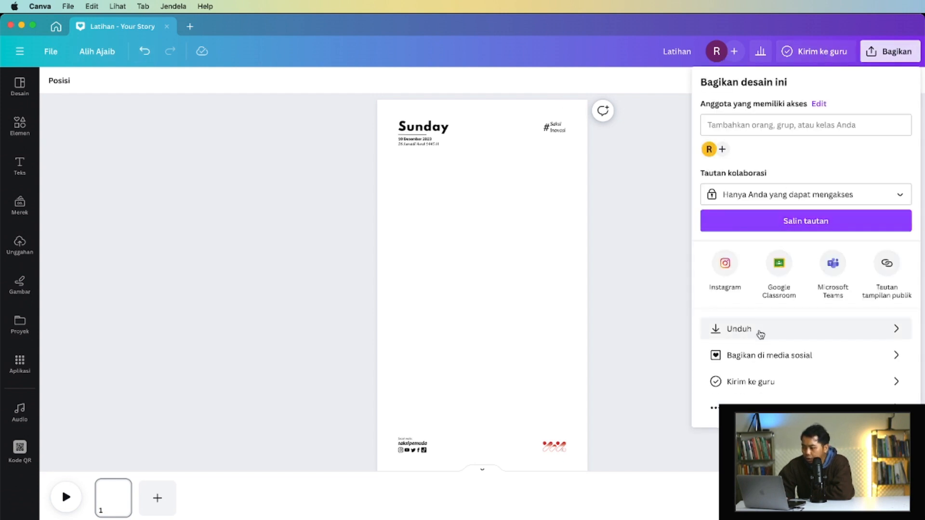
pyautogui.click(759, 333)
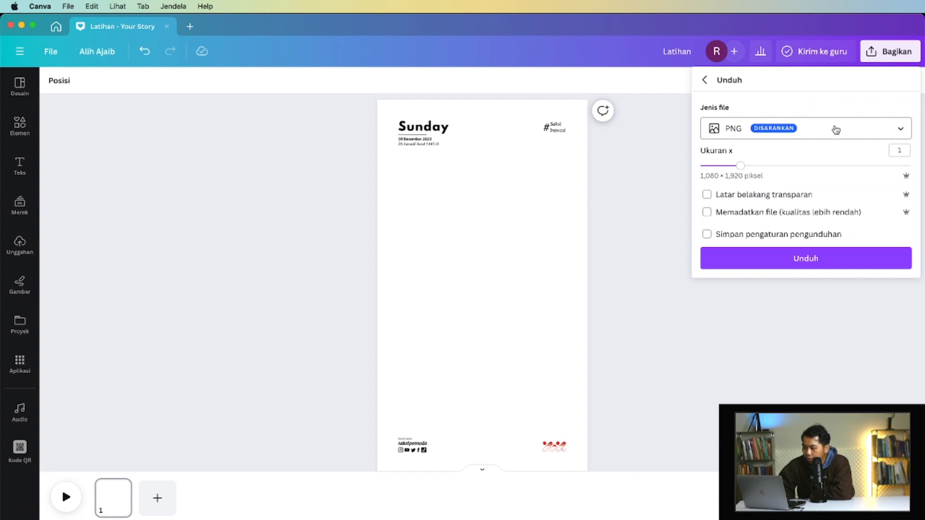
pyautogui.click(855, 129)
pyautogui.scroll(-3, 781, 172)
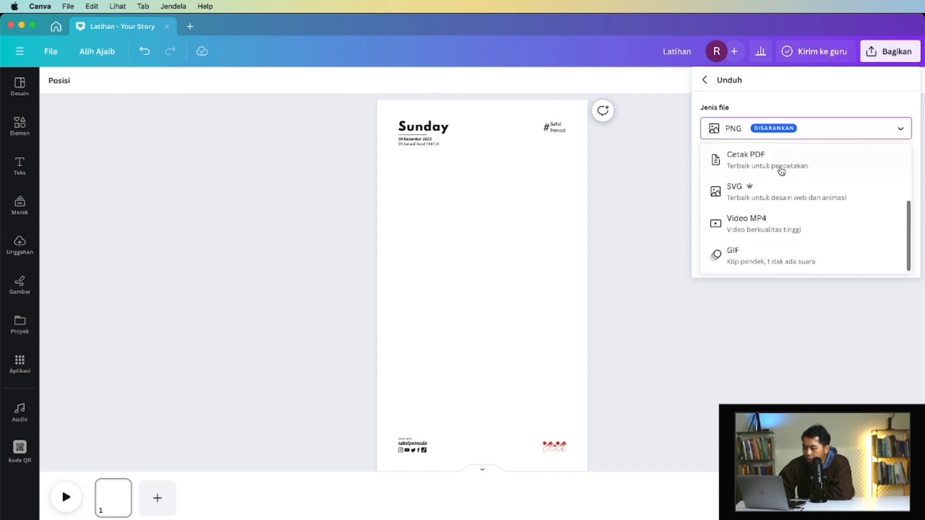
pyautogui.scroll(3, 781, 232)
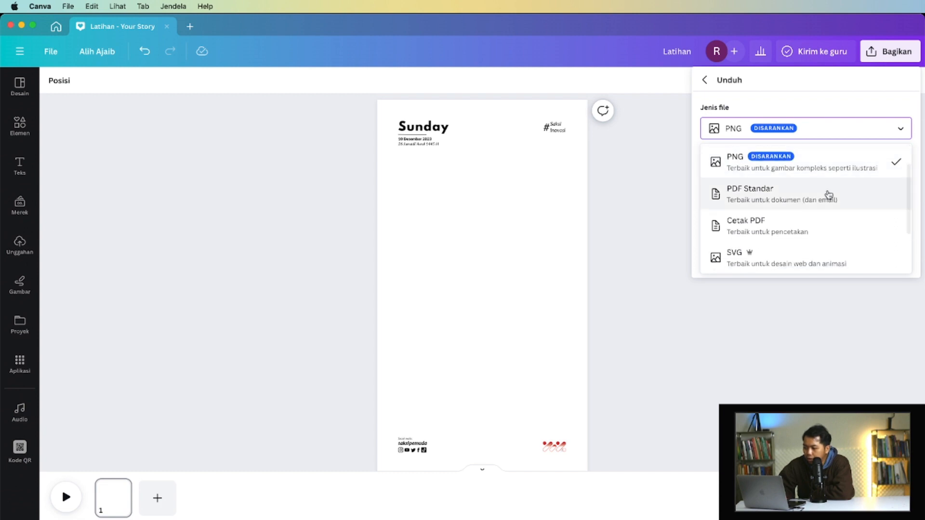
pyautogui.scroll(-2, 800, 206)
pyautogui.scroll(-1, 798, 234)
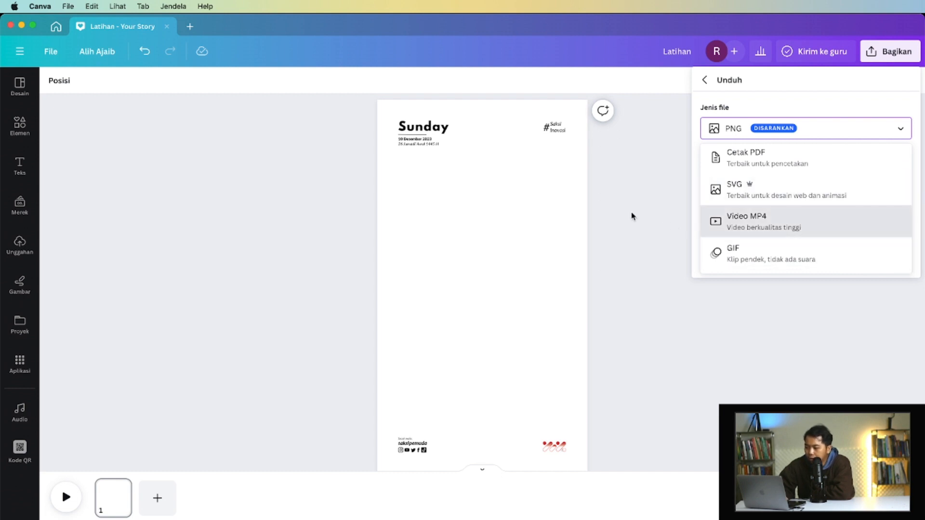
pyautogui.click(612, 230)
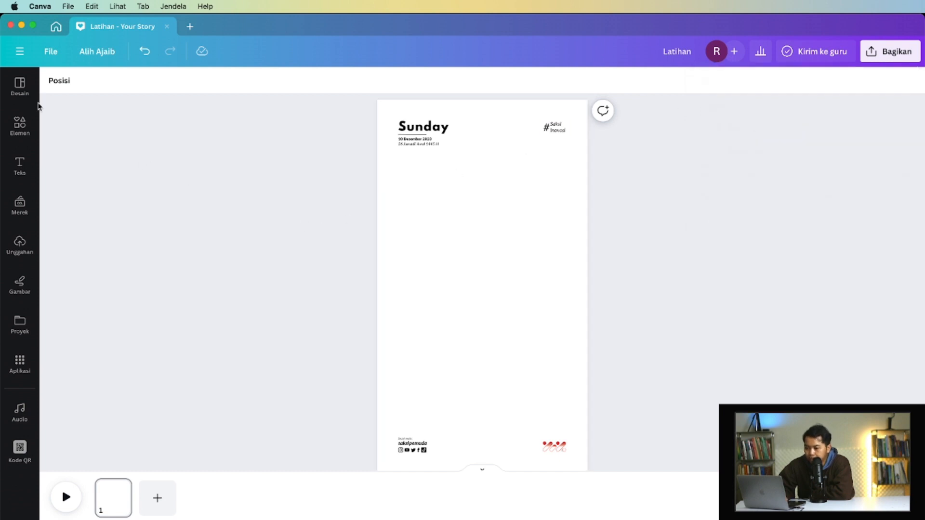
# - Browse the Your Story templates offered in the Desain section
pyautogui.click(21, 88)
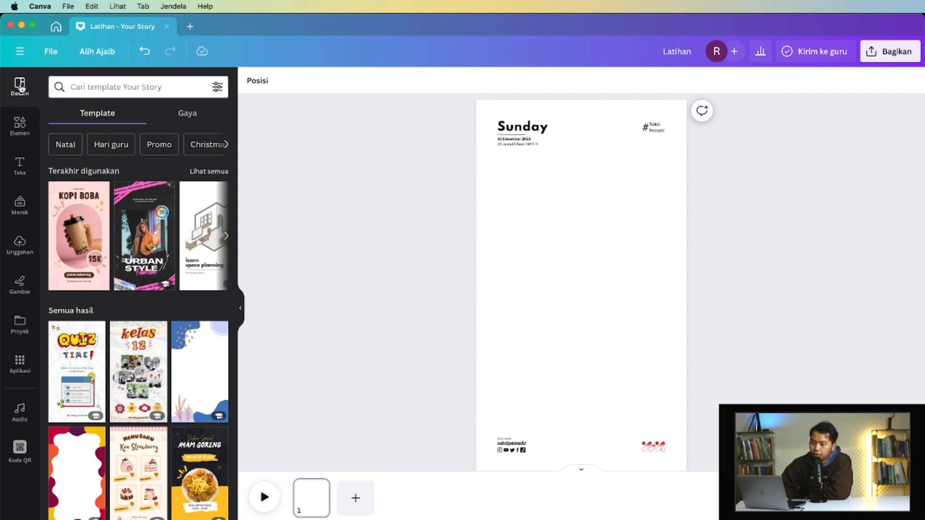
pyautogui.scroll(-15, 160, 182)
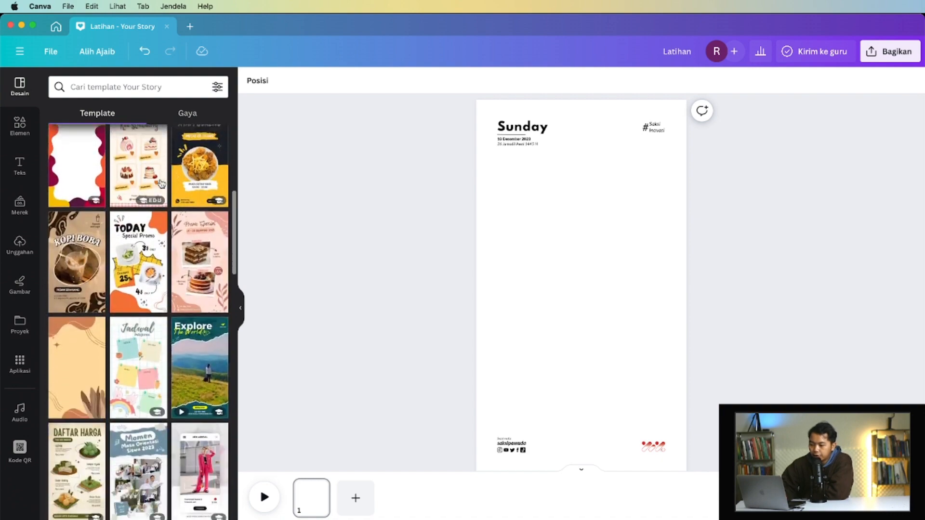
pyautogui.scroll(-2, 160, 184)
pyautogui.scroll(8, 161, 184)
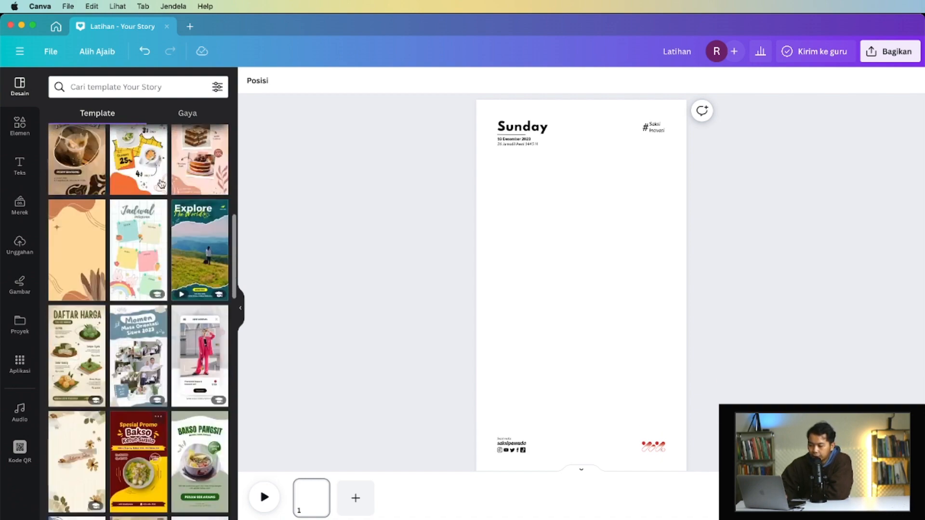
pyautogui.scroll(10, 161, 183)
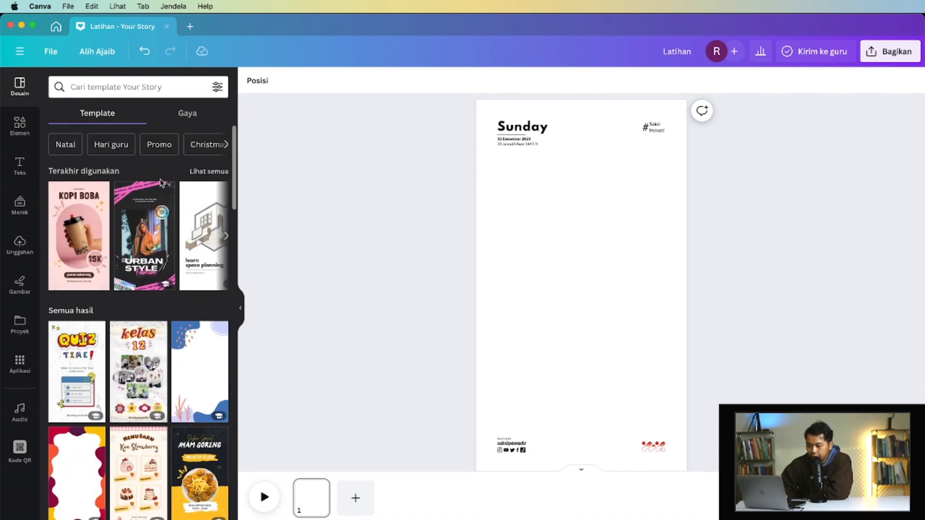
pyautogui.scroll(-1, 207, 216)
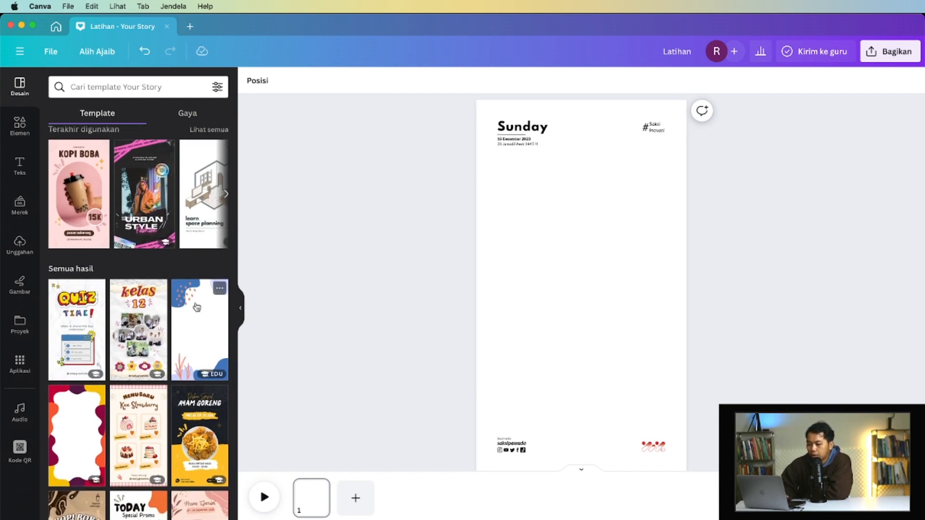
pyautogui.scroll(-9, 195, 302)
pyautogui.scroll(-2, 195, 302)
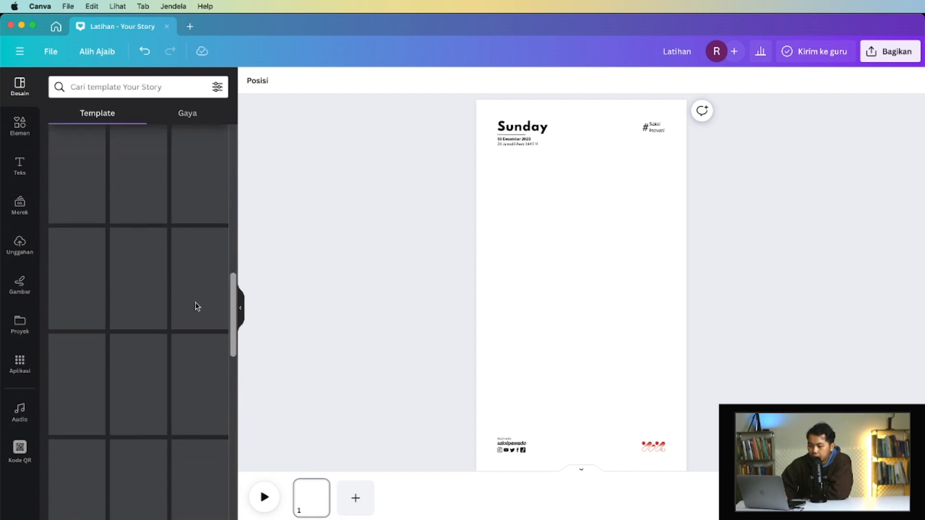
# - Add a blank second page, look at page 1, and return to page 2
pyautogui.click(355, 497)
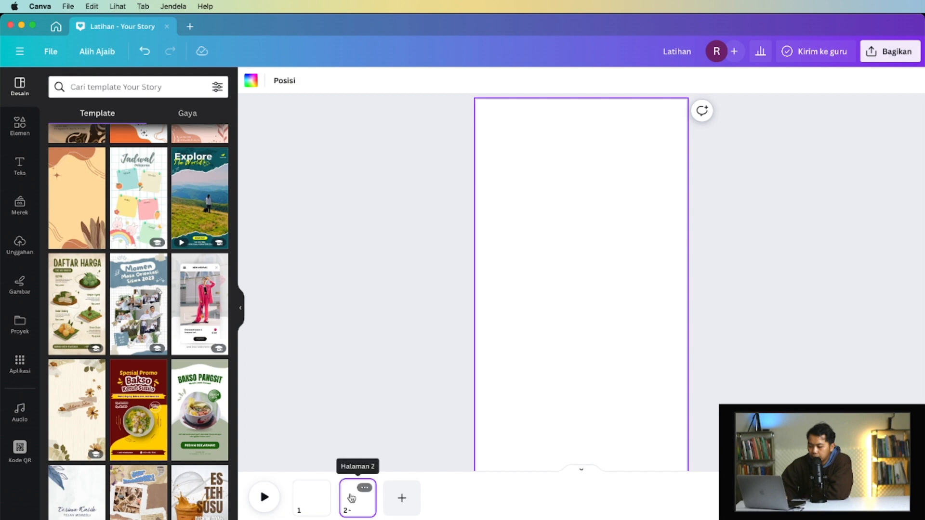
pyautogui.click(310, 495)
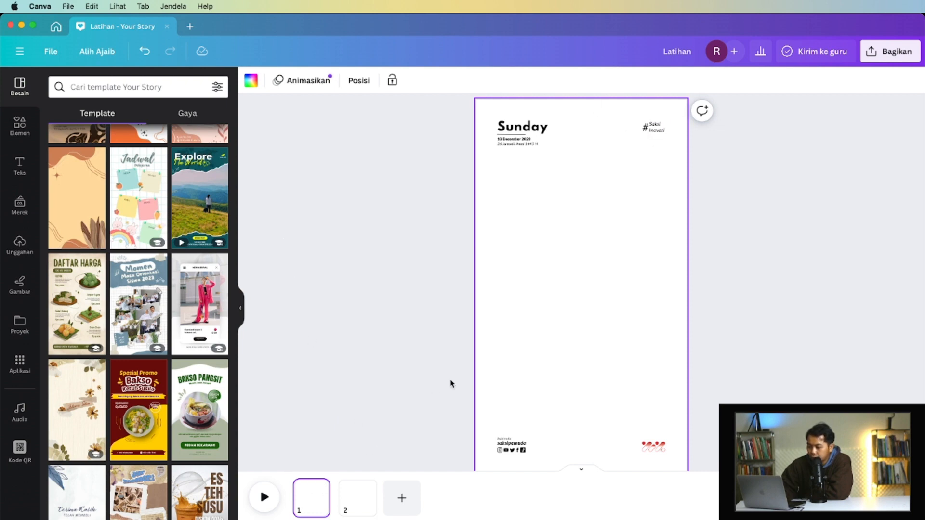
pyautogui.scroll(-1, 452, 383)
pyautogui.scroll(1, 452, 384)
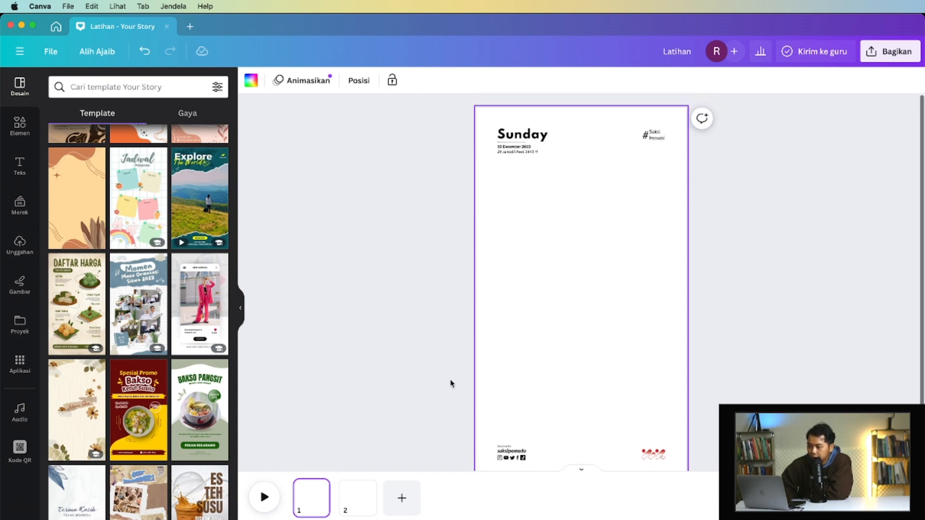
pyautogui.click(353, 507)
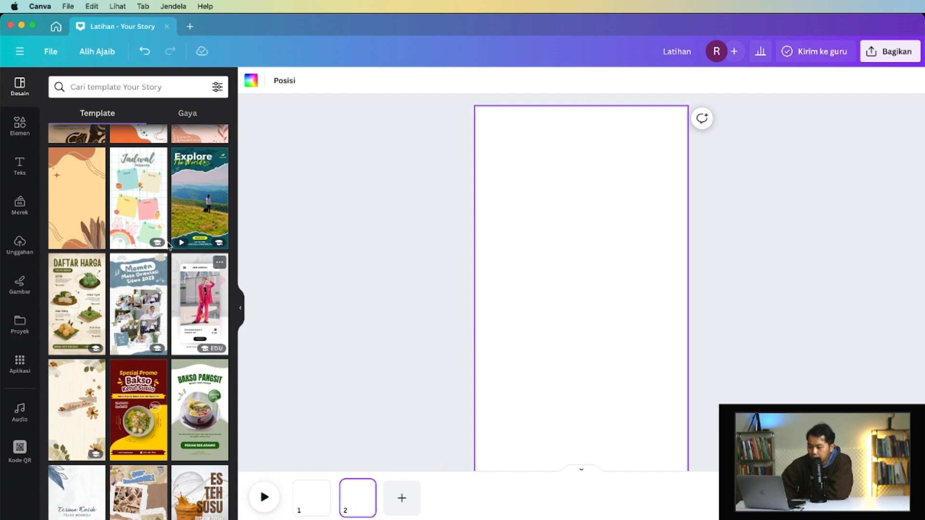
# - Apply the Gray Minimalist New Arrival Fashion Shop Promo template to page 2
pyautogui.scroll(-1, 428, 306)
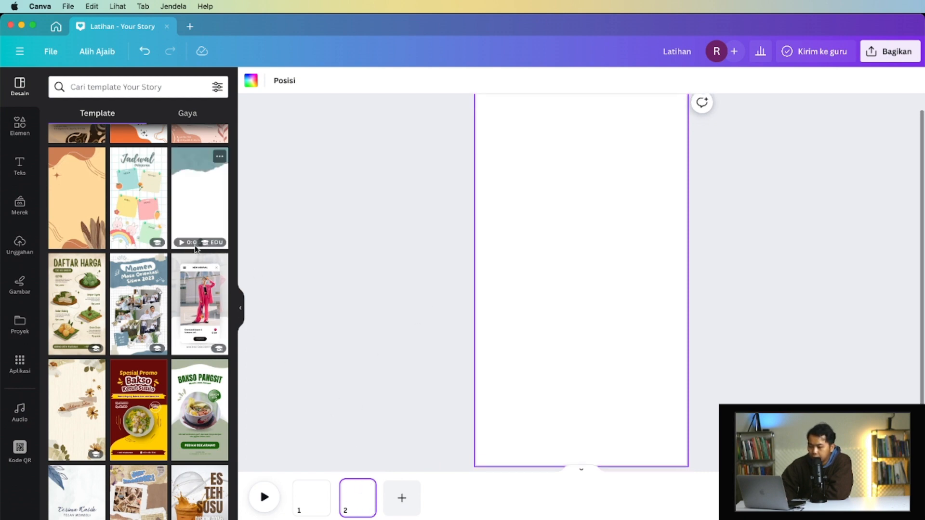
pyautogui.scroll(-3, 173, 199)
pyautogui.scroll(3, 172, 198)
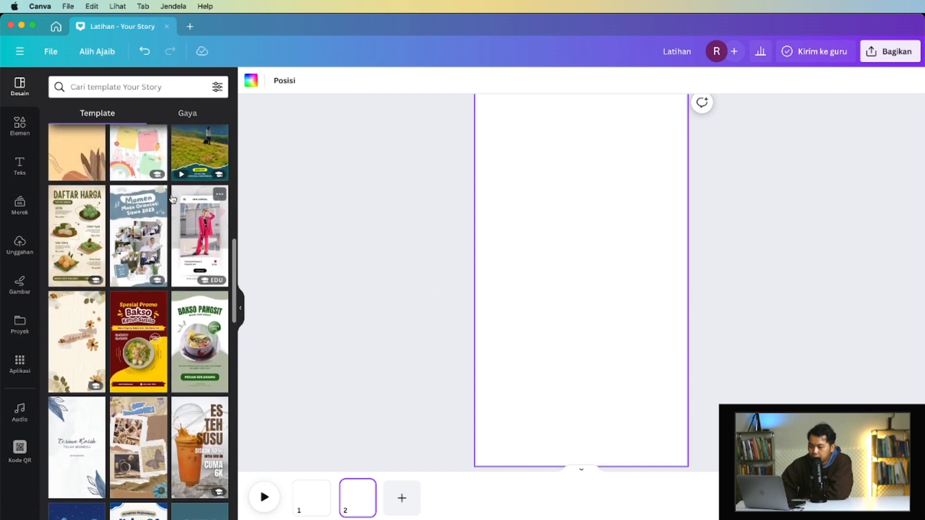
pyautogui.click(192, 290)
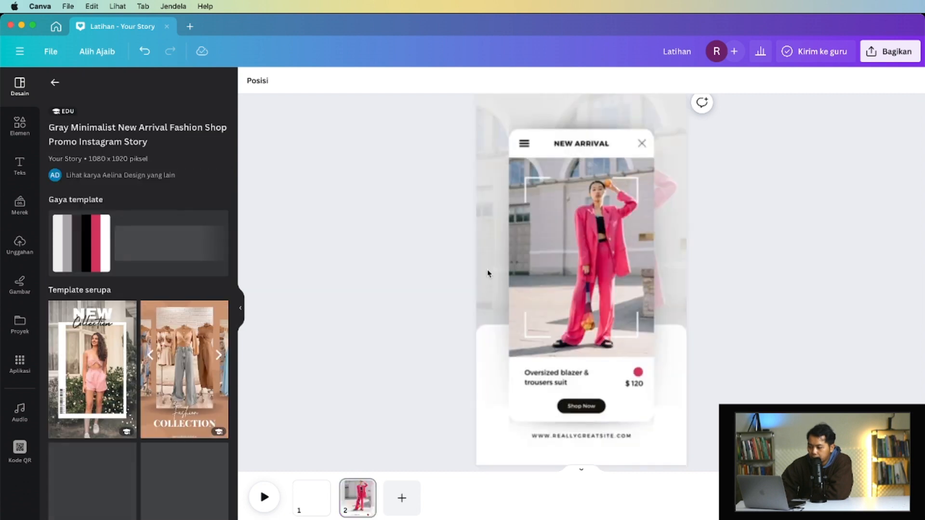
pyautogui.scroll(-1, 222, 293)
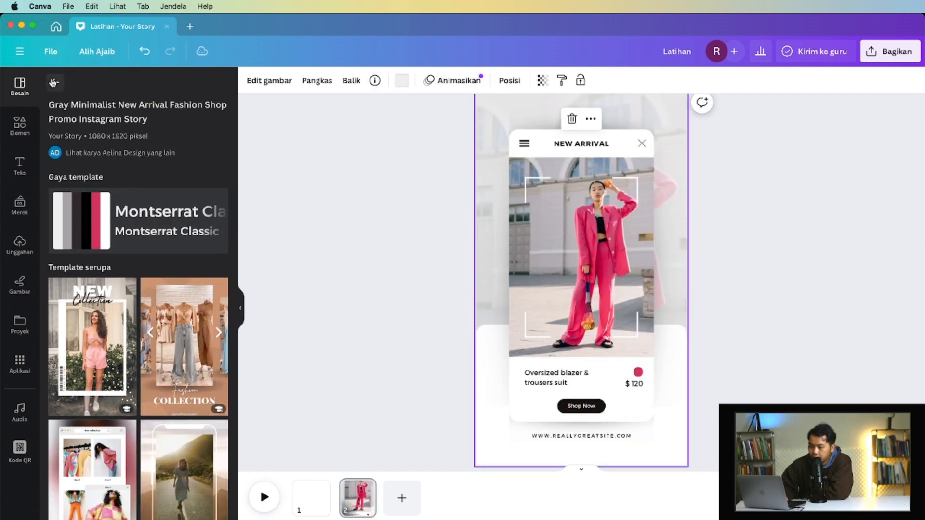
# - Go back to the template list and apply the red and yellow Spesial Promo Bakso template to page 2
pyautogui.click(55, 83)
pyautogui.scroll(-2, 143, 308)
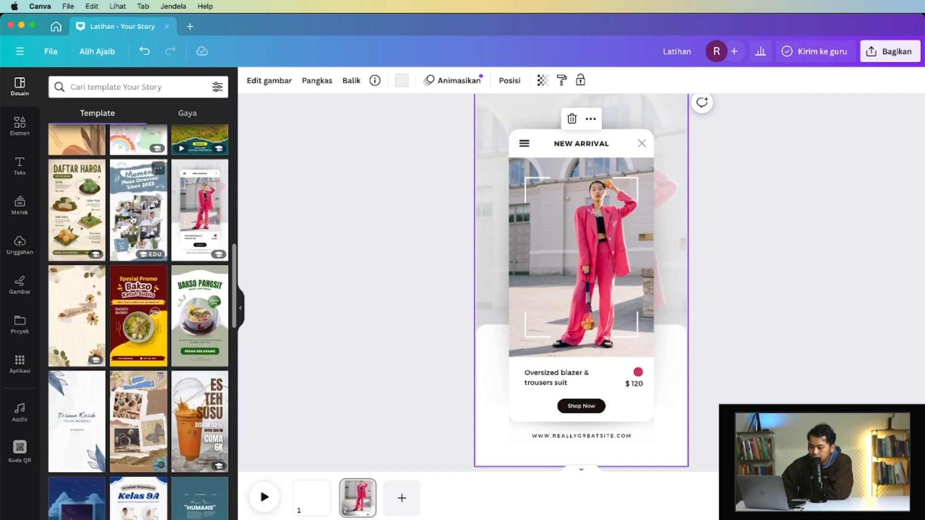
pyautogui.click(143, 309)
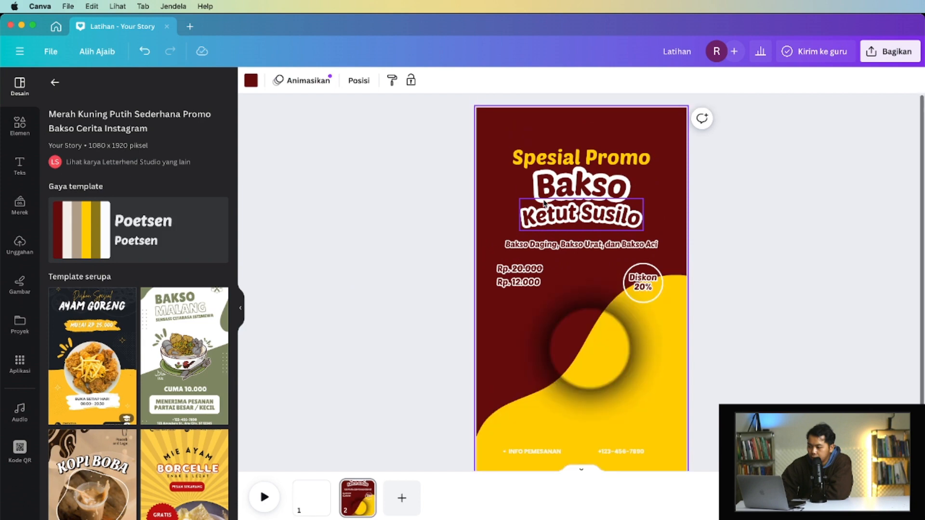
# - Select the "Spesial Promo" text, the "Bakso" title and the noodle bowl photo in turn to inspect their editing options
pyautogui.doubleClick(576, 161)
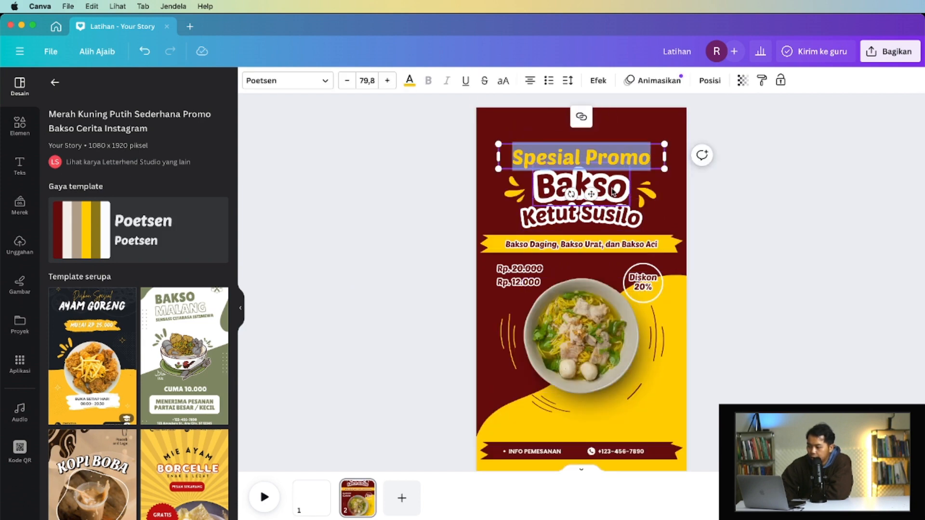
pyautogui.doubleClick(578, 185)
pyautogui.click(592, 352)
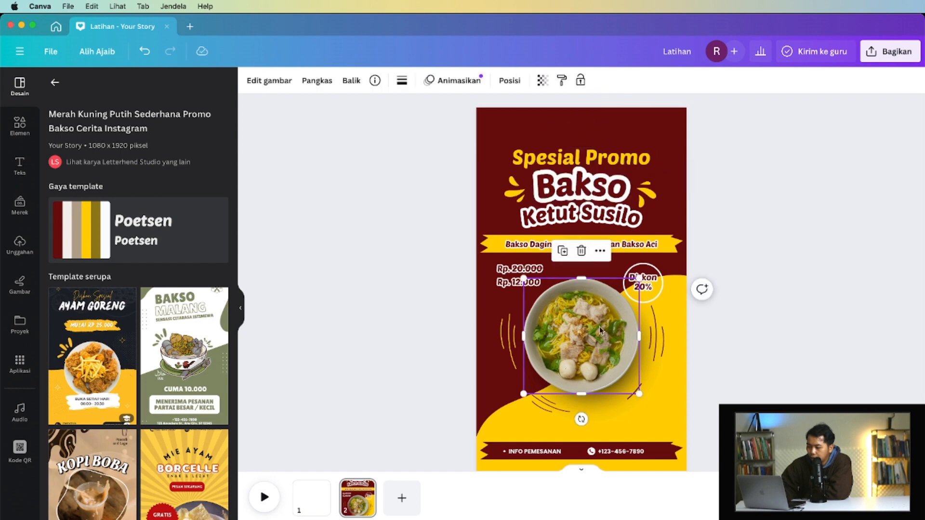
# - Replace the ingredient text on the yellow banner of page 2 with "ganti text"
pyautogui.scroll(-1, 583, 324)
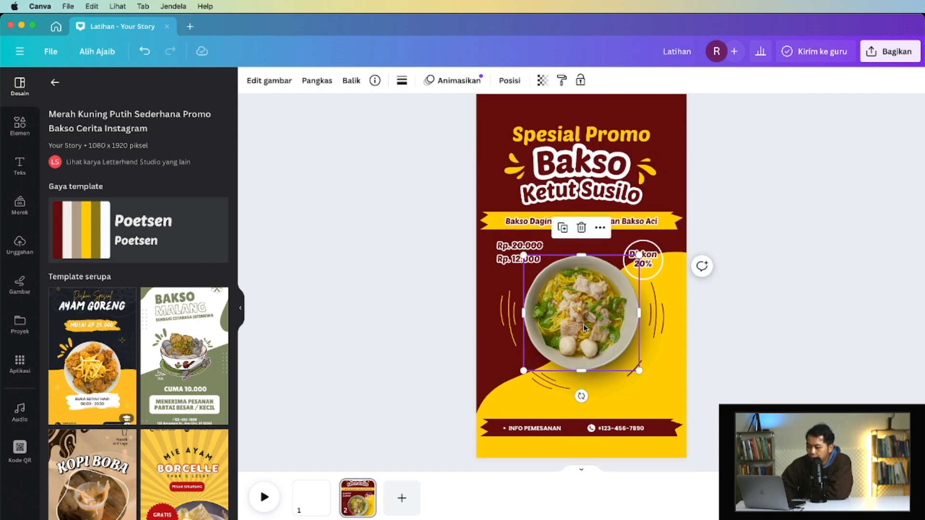
pyautogui.scroll(1, 600, 280)
pyautogui.moveTo(581, 315)
pyautogui.mouseDown()
pyautogui.moveTo(577, 307)
pyautogui.moveTo(581, 316)
pyautogui.mouseUp()
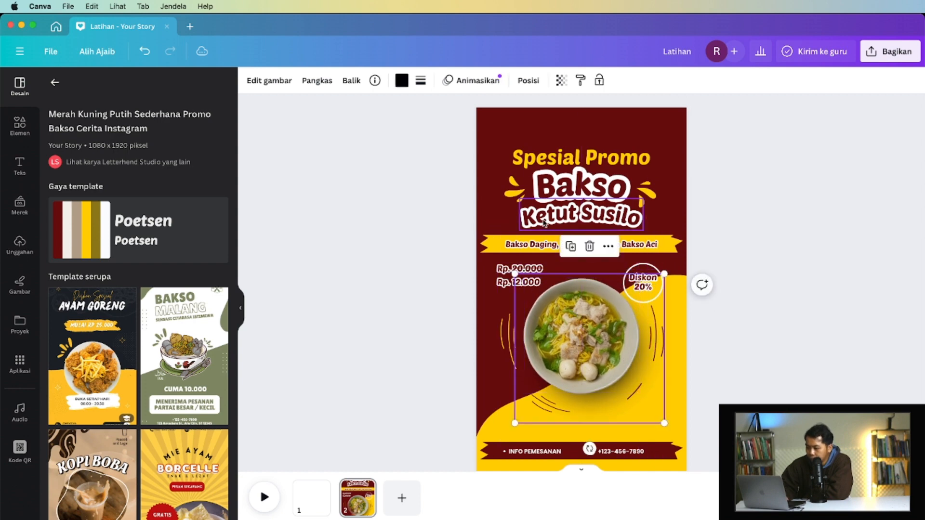
pyautogui.doubleClick(536, 243)
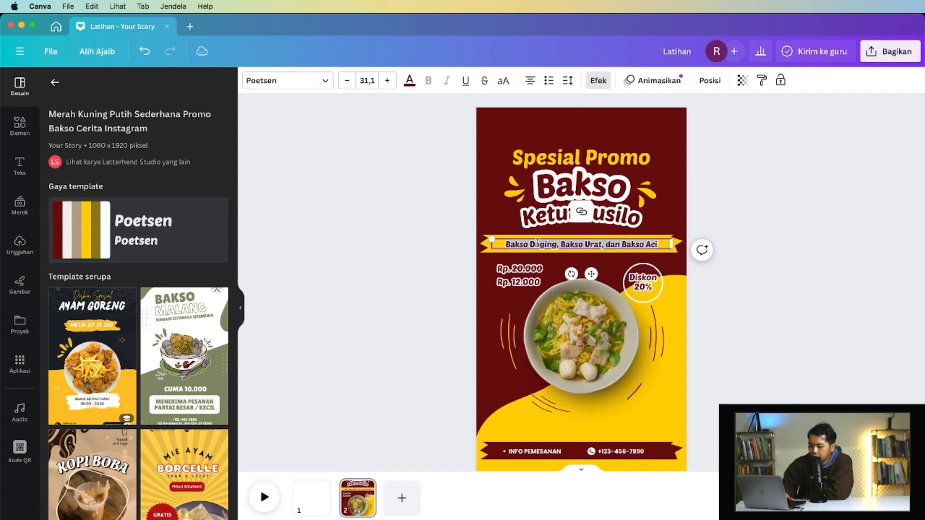
pyautogui.write('ganti text')
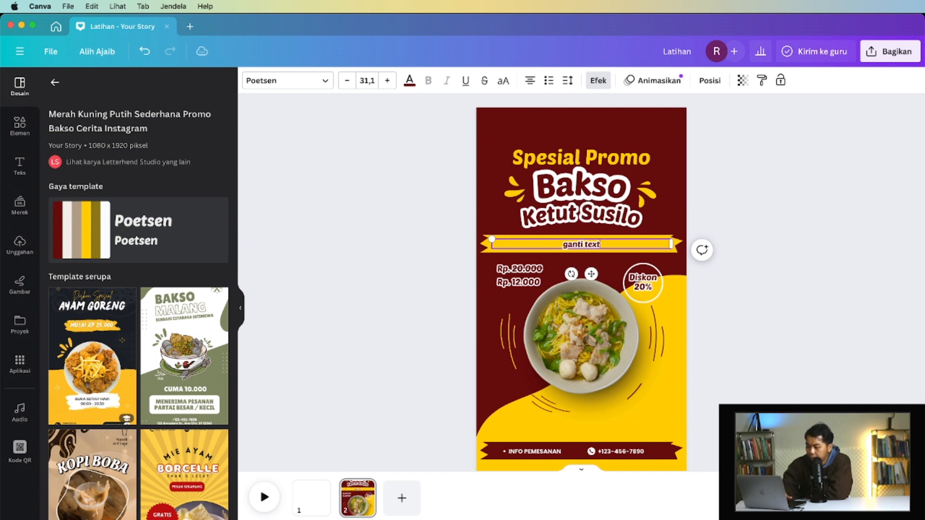
# - Replace the name line under the "Bakso" title with "Saksi Pemuda" and deselect it
pyautogui.doubleClick(609, 186)
pyautogui.doubleClick(598, 215)
pyautogui.write('Saksi ')
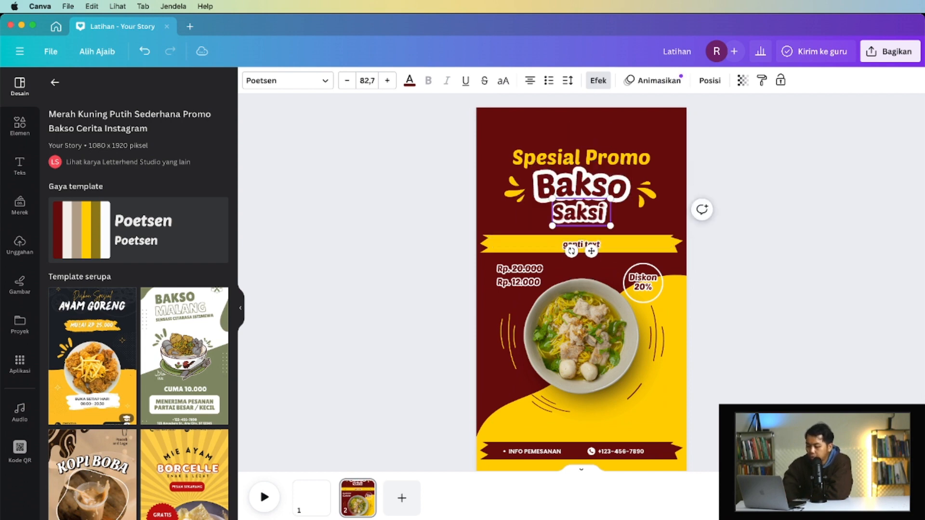
pyautogui.write('Pemuda')
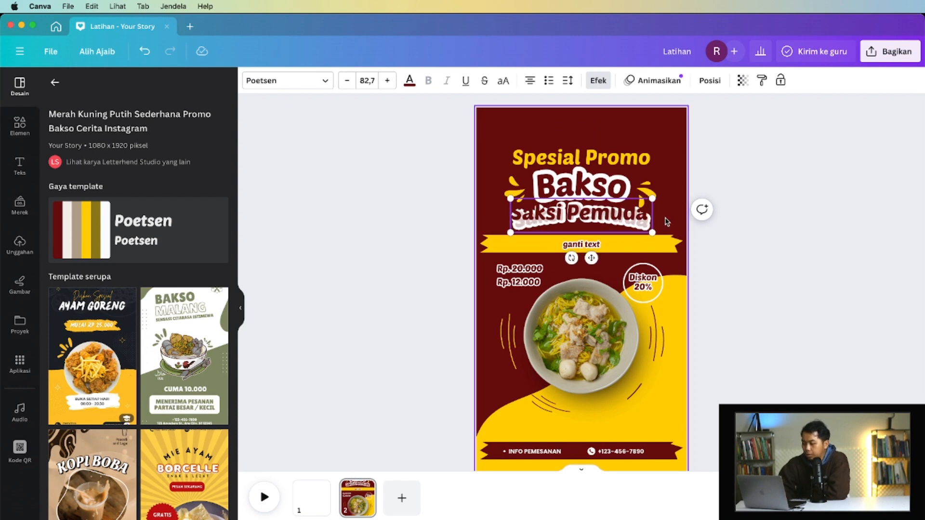
pyautogui.click(747, 233)
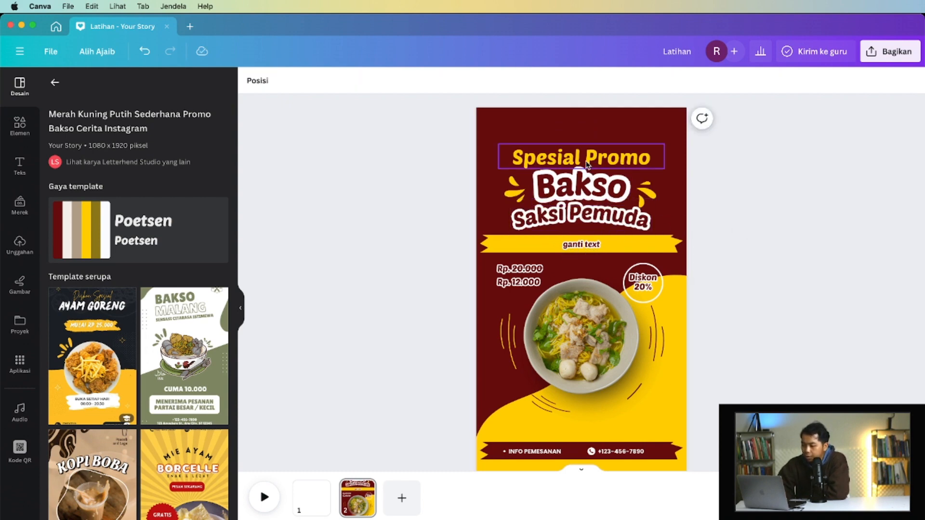
# - Return to the template list, and browse the element library's sections and its search categories
pyautogui.click(56, 85)
pyautogui.scroll(-5, 209, 363)
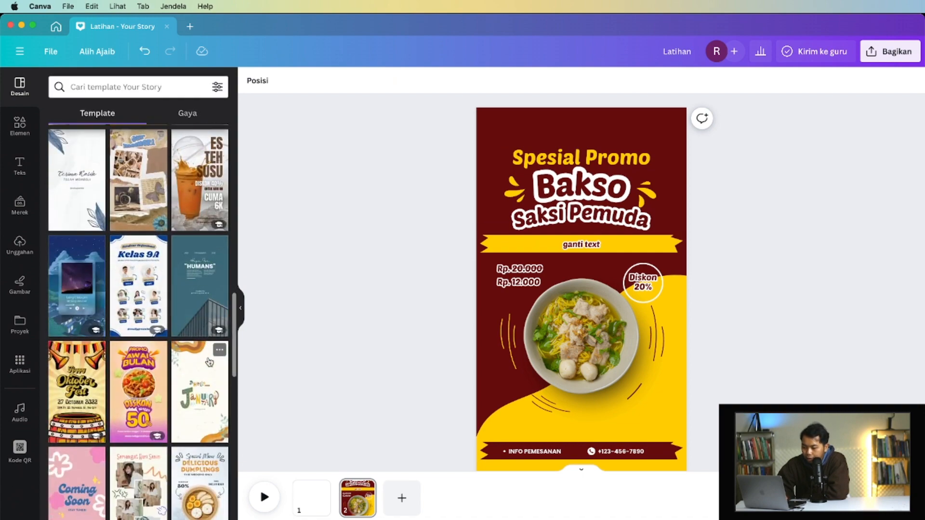
pyautogui.click(21, 127)
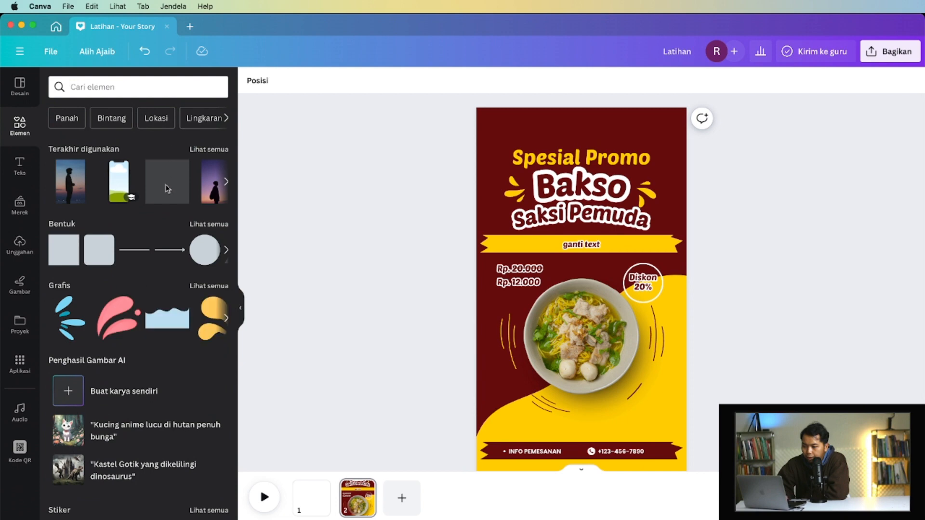
pyautogui.scroll(-10, 147, 186)
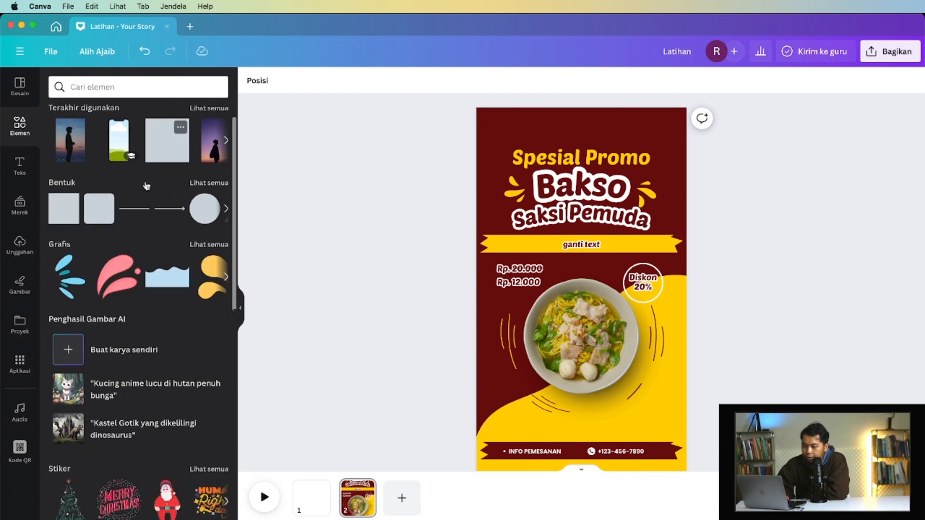
pyautogui.scroll(-3, 147, 186)
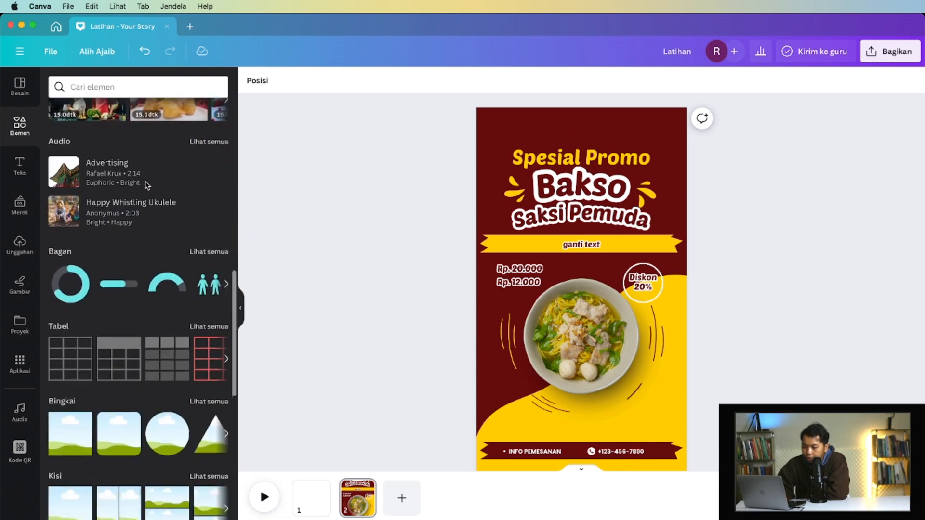
pyautogui.scroll(8, 146, 186)
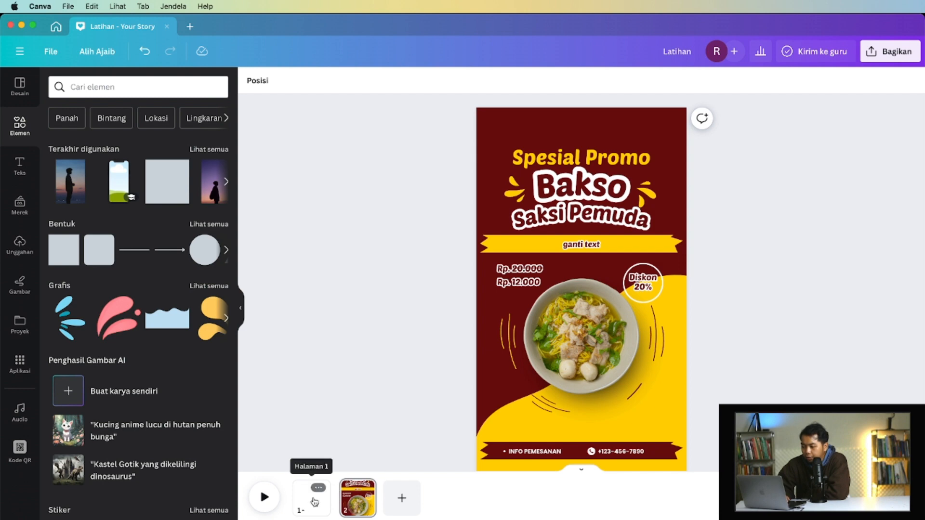
pyautogui.click(163, 90)
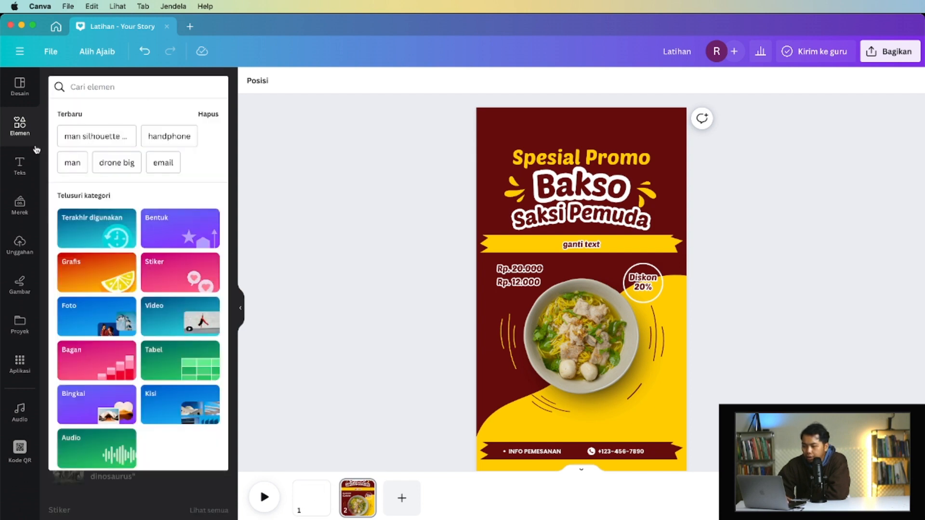
pyautogui.click(342, 347)
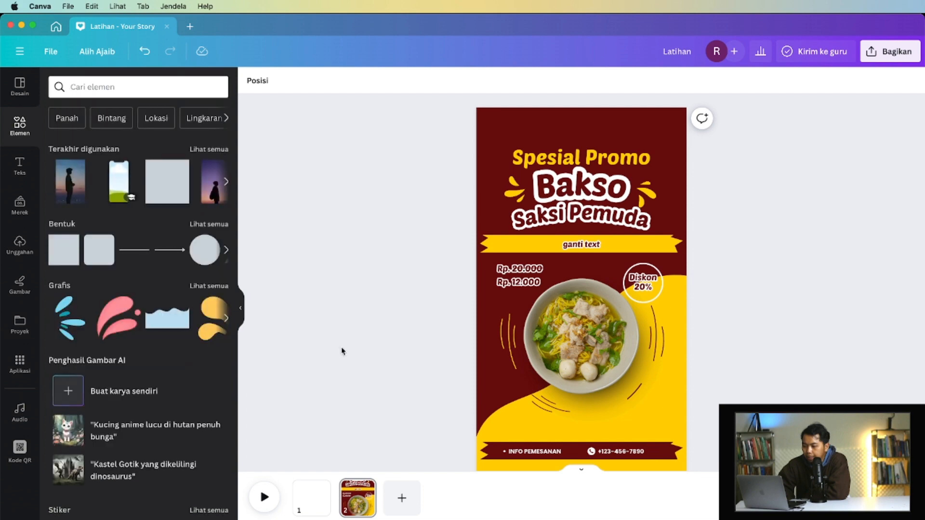
# - Switch to page 1 and search the element library for "lingkaran"
pyautogui.click(316, 514)
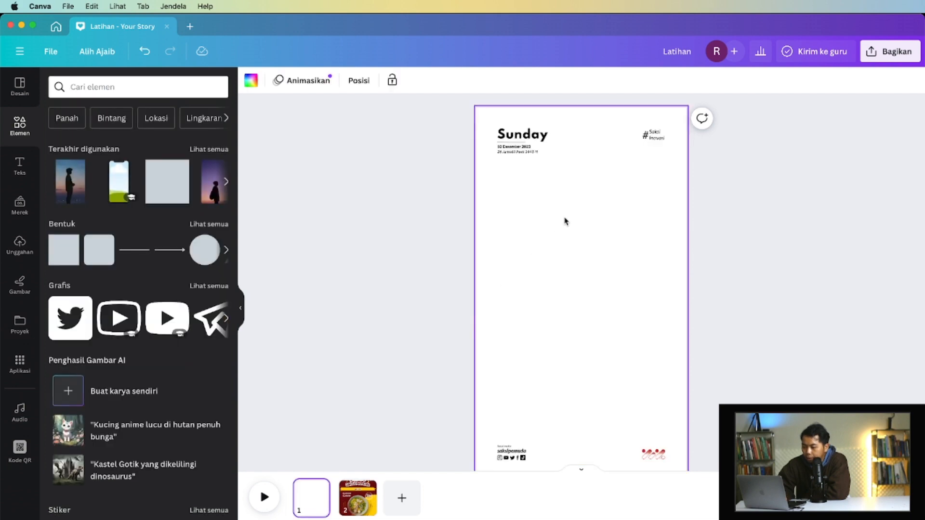
pyautogui.click(148, 93)
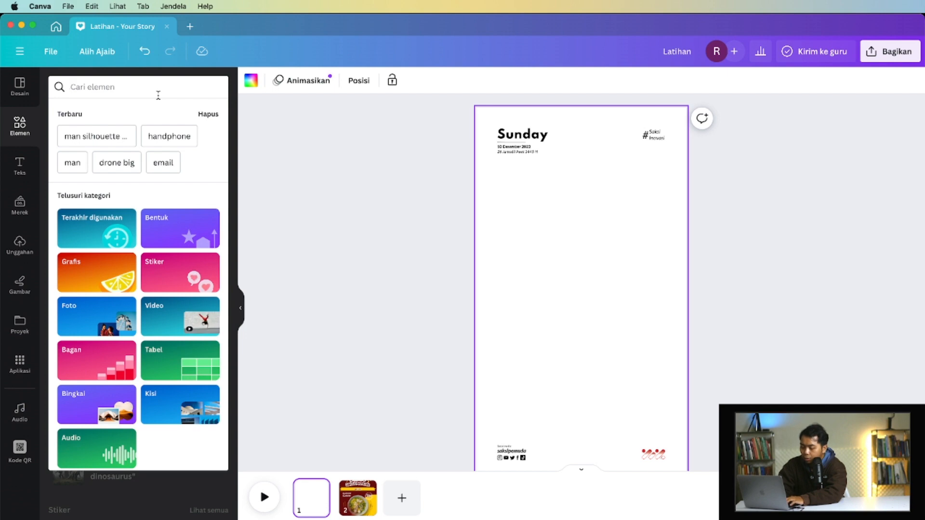
pyautogui.write('lingkaran')
pyautogui.press('Return')
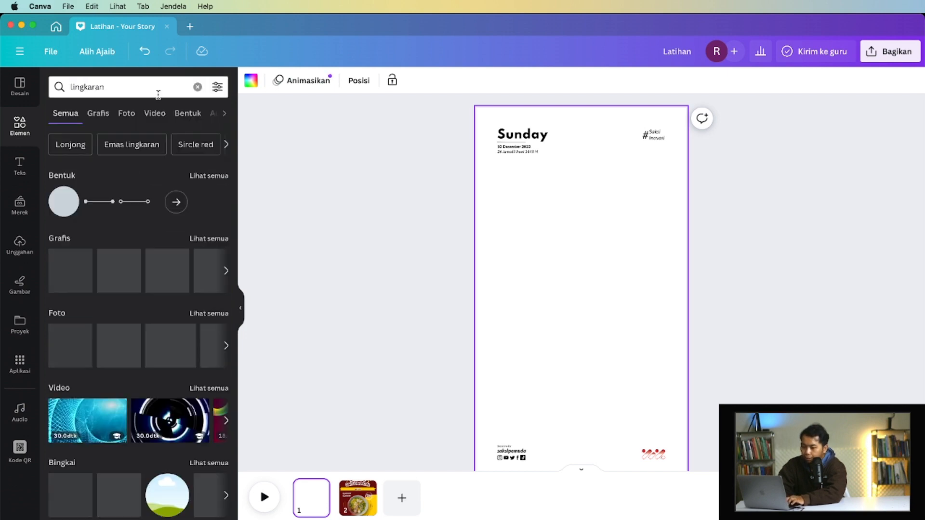
# - Look through the graphic, photo, video, shape and audio results for "lingkaran"
pyautogui.click(100, 121)
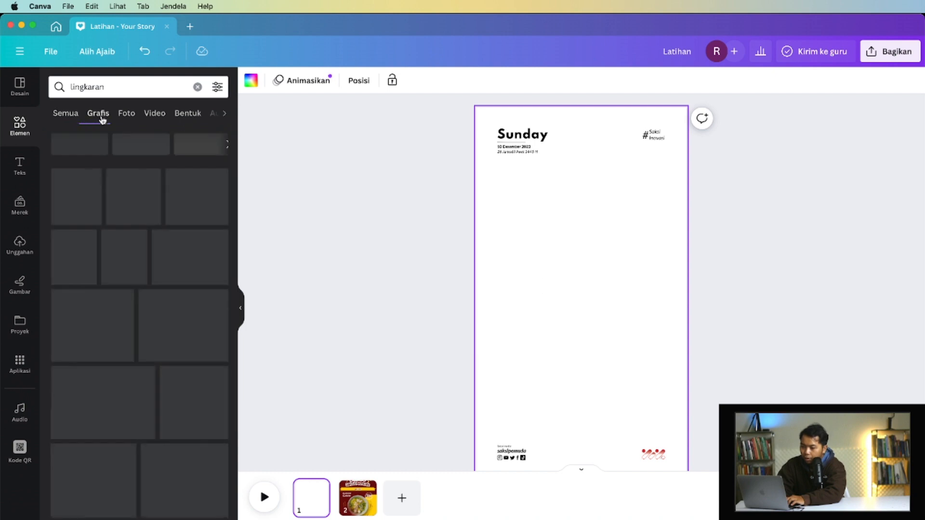
pyautogui.scroll(-2, 120, 210)
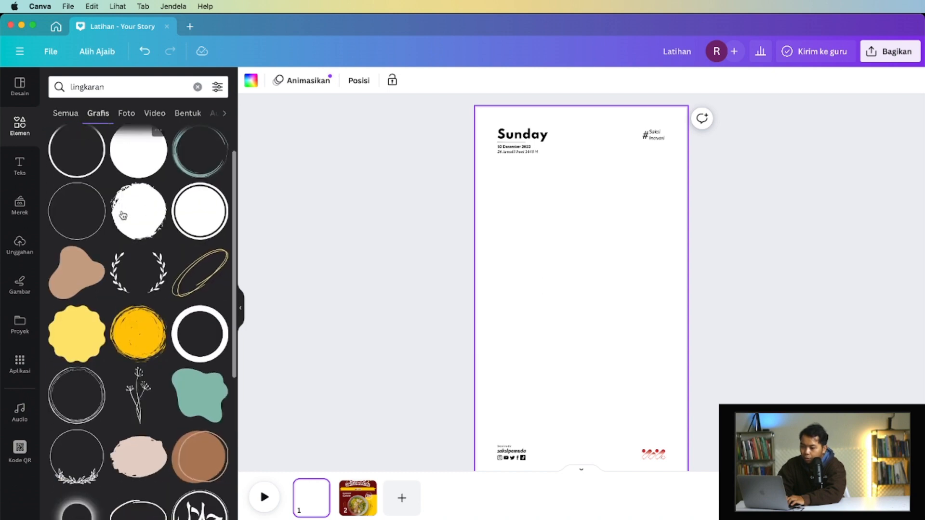
pyautogui.scroll(2, 120, 211)
pyautogui.click(128, 110)
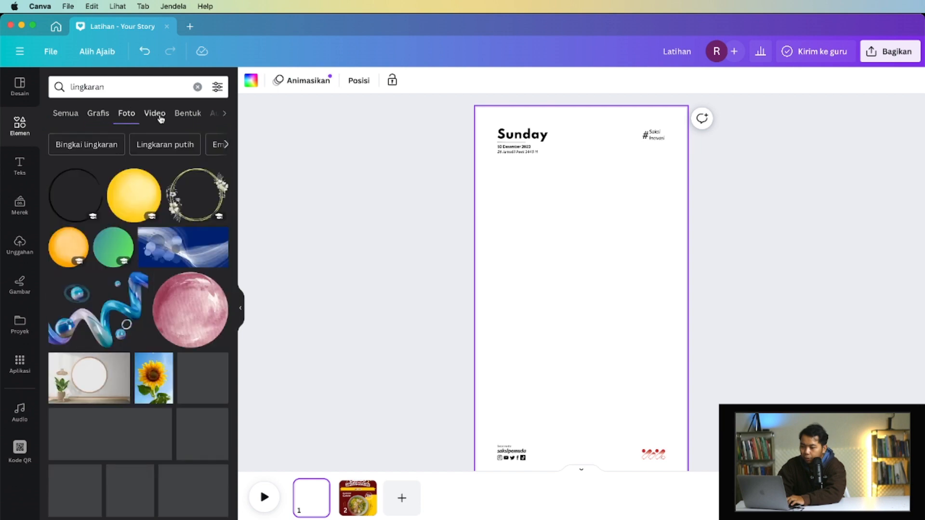
pyautogui.click(161, 116)
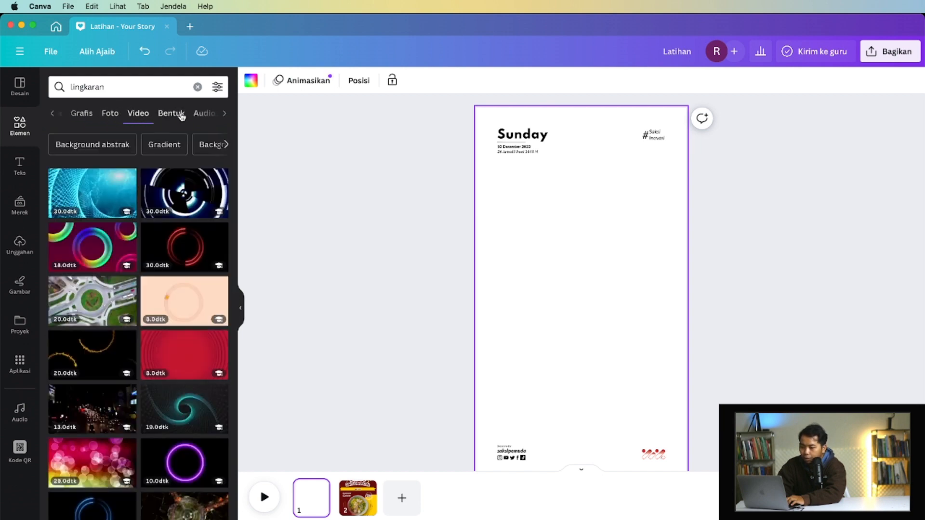
pyautogui.click(179, 119)
pyautogui.click(175, 118)
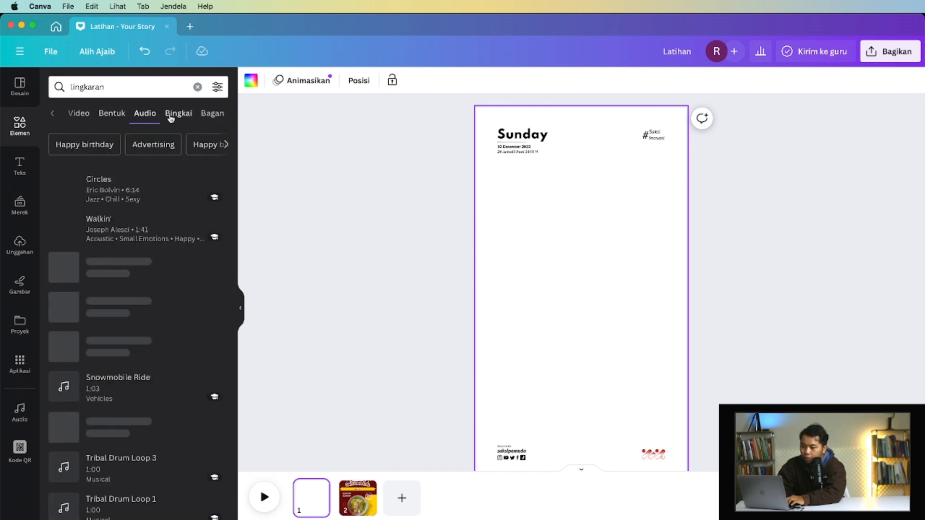
# - Browse the frame results for "lingkaran" and return to the results of all types
pyautogui.click(183, 116)
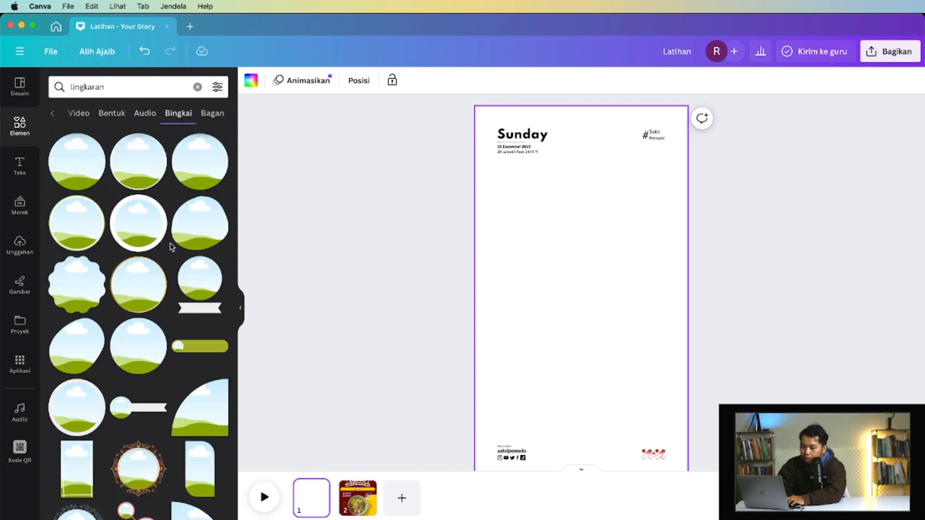
pyautogui.scroll(-3, 171, 247)
pyautogui.scroll(-5, 171, 247)
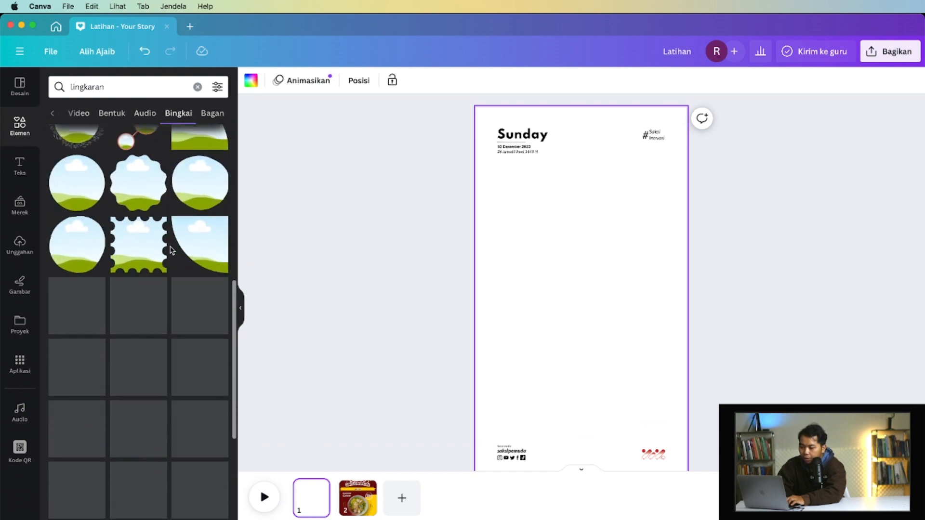
pyautogui.scroll(8, 172, 249)
pyautogui.scroll(-10, 128, 386)
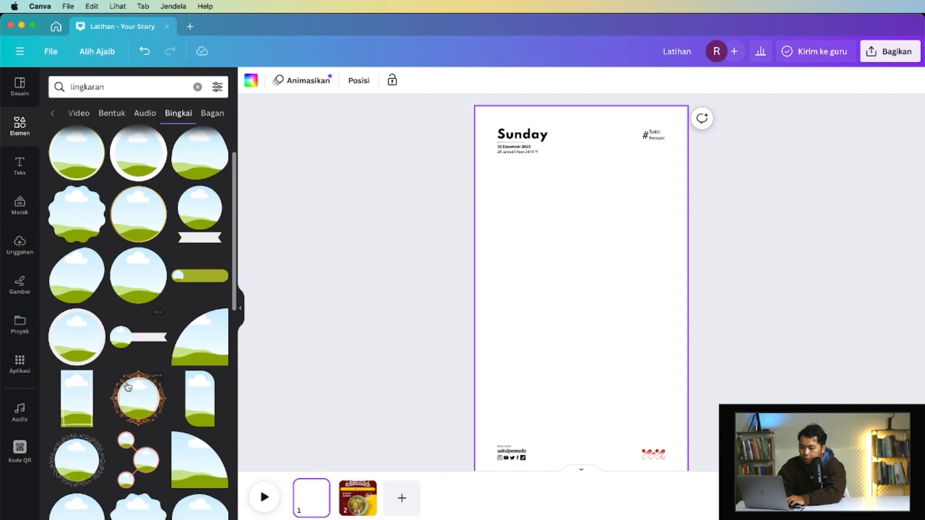
pyautogui.scroll(15, 128, 387)
pyautogui.hscroll(-5, 86, 117)
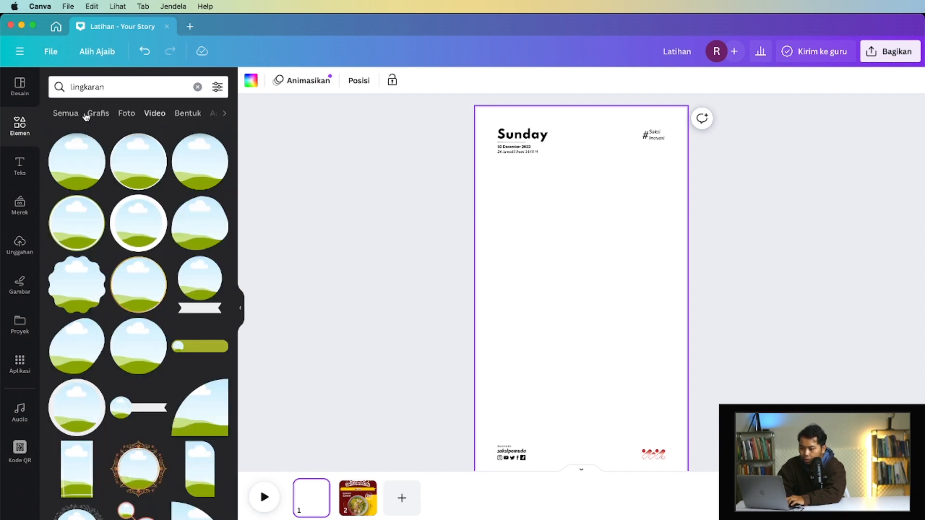
pyautogui.click(69, 115)
# - Open the text library and examine its default text styles and ready-made font combinations
pyautogui.click(20, 168)
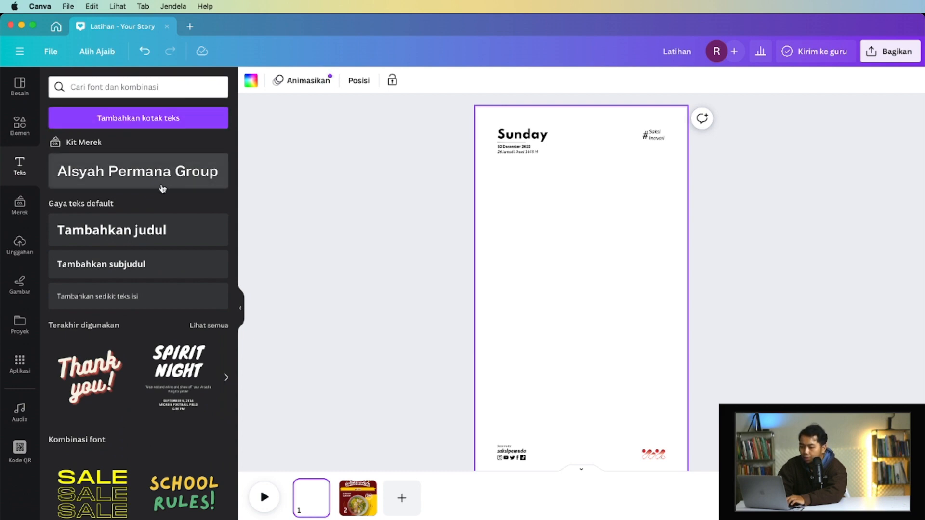
pyautogui.scroll(-5, 151, 247)
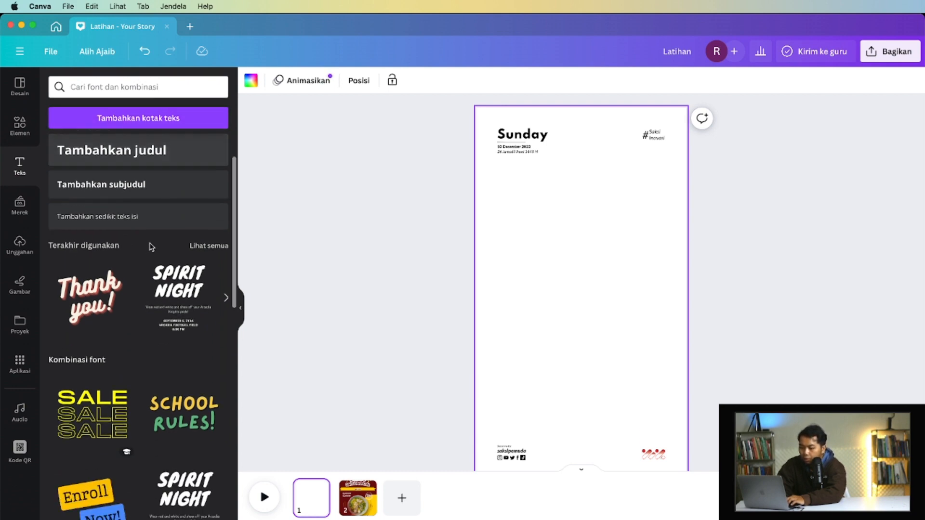
pyautogui.scroll(-1, 150, 246)
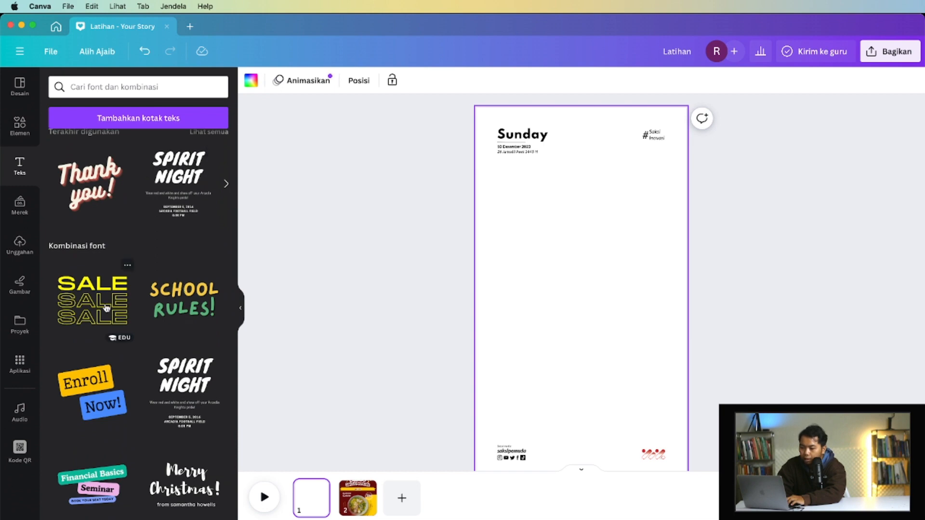
pyautogui.scroll(-10, 107, 306)
pyautogui.scroll(6, 107, 307)
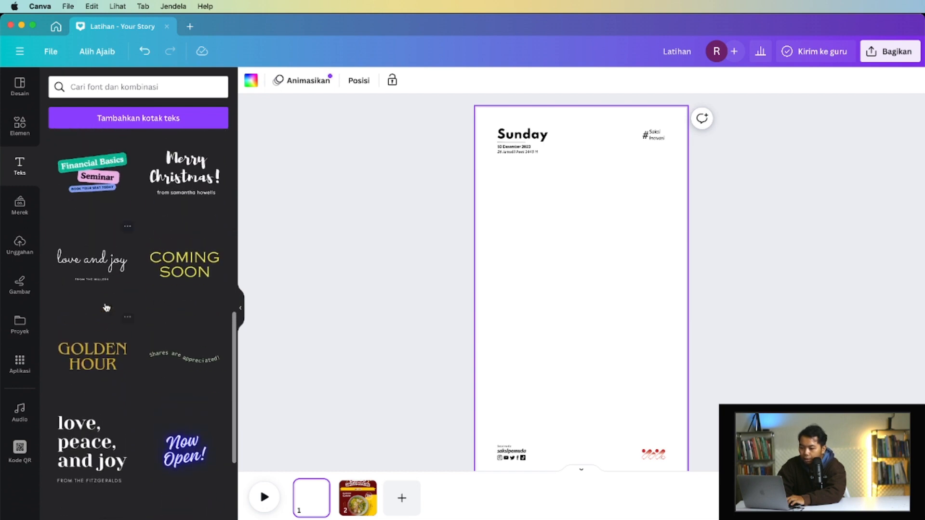
pyautogui.scroll(1, 106, 307)
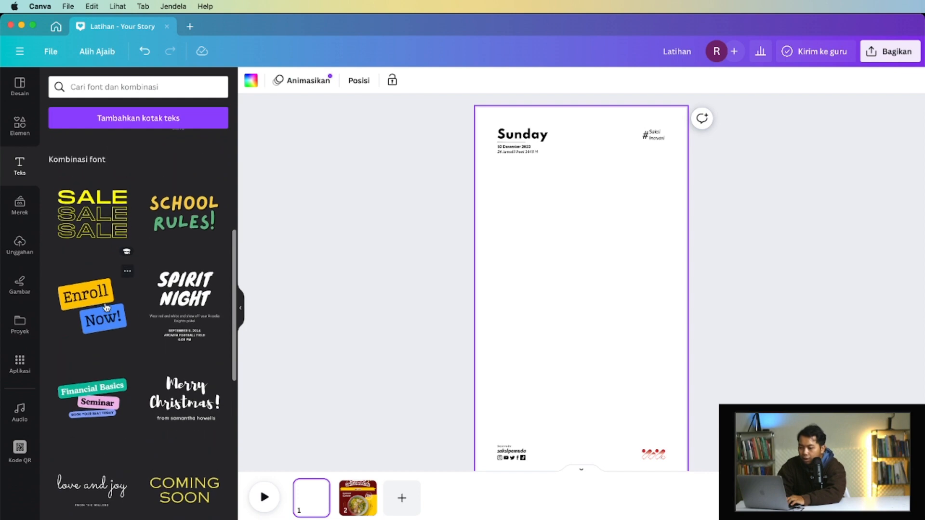
pyautogui.scroll(-8, 191, 271)
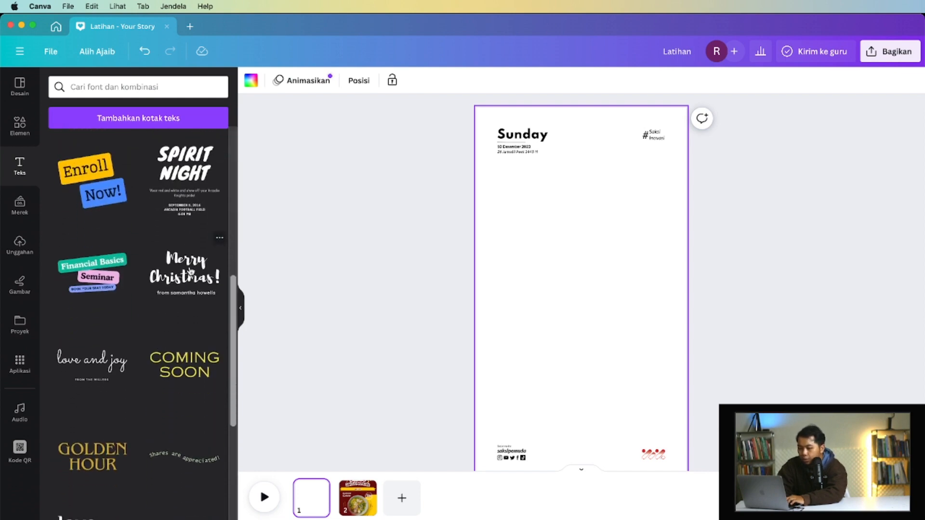
pyautogui.scroll(-3, 190, 271)
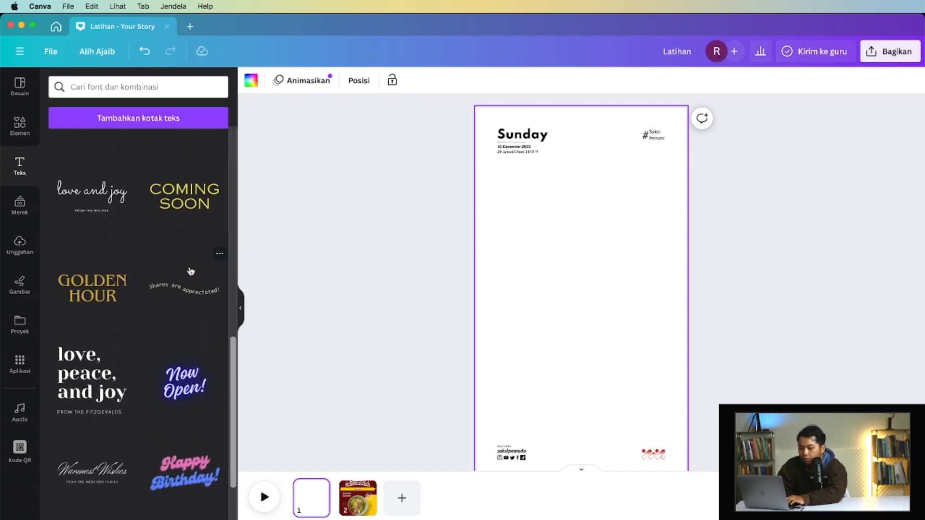
pyautogui.scroll(-3, 190, 270)
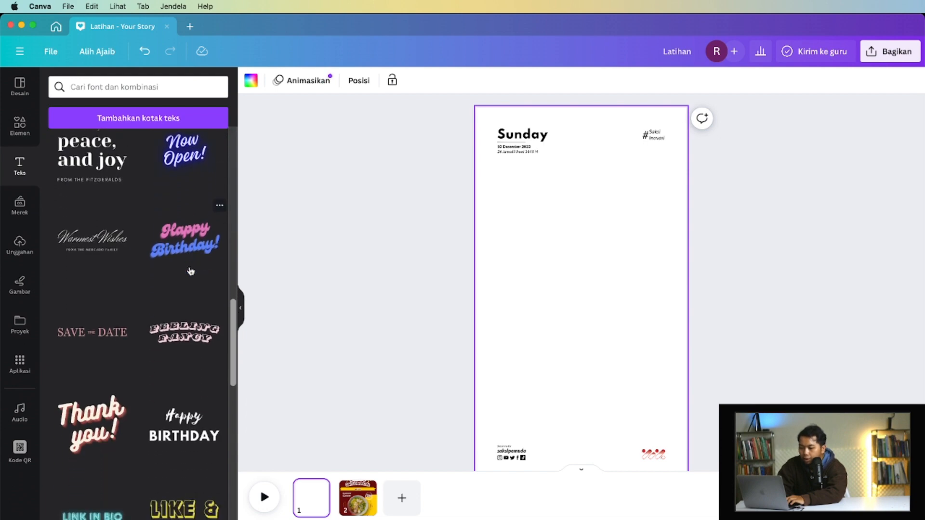
pyautogui.scroll(-4, 190, 271)
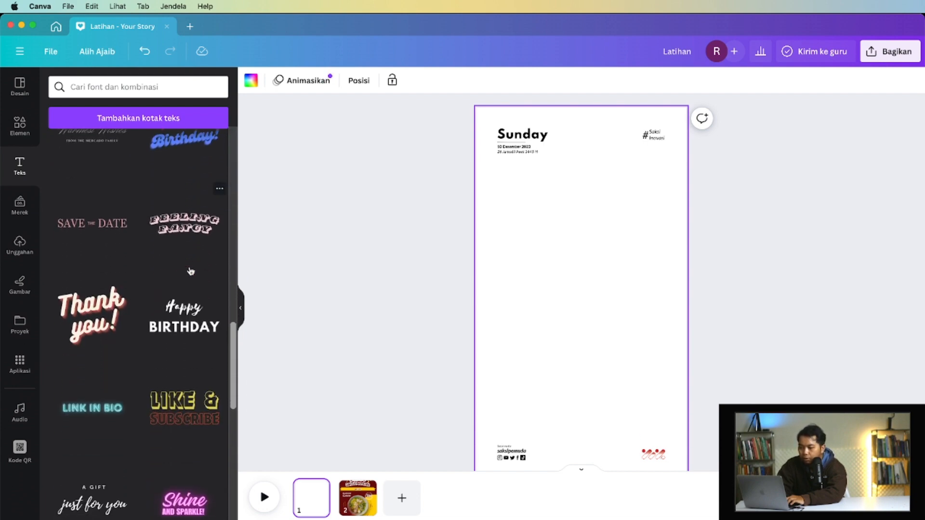
# - Look through the remaining ready-made font combinations in the text library
pyautogui.scroll(-2, 190, 270)
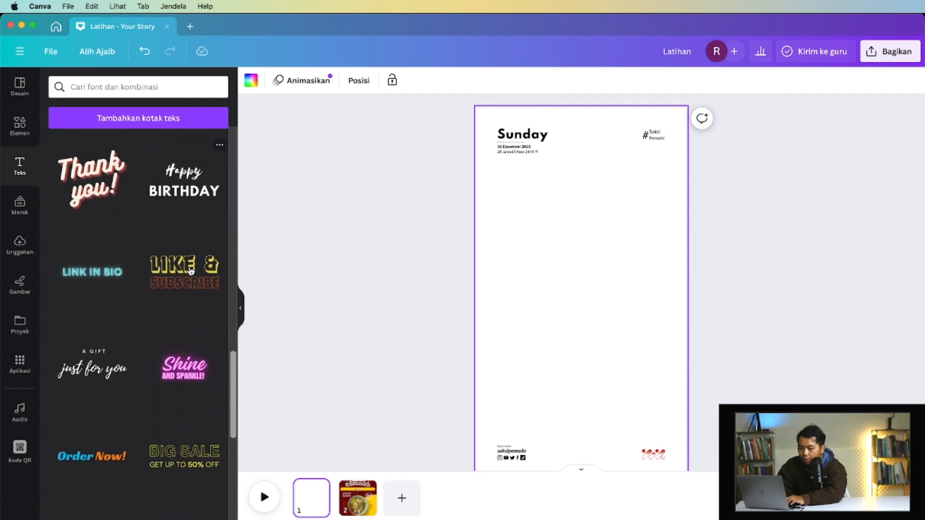
pyautogui.scroll(-4, 190, 271)
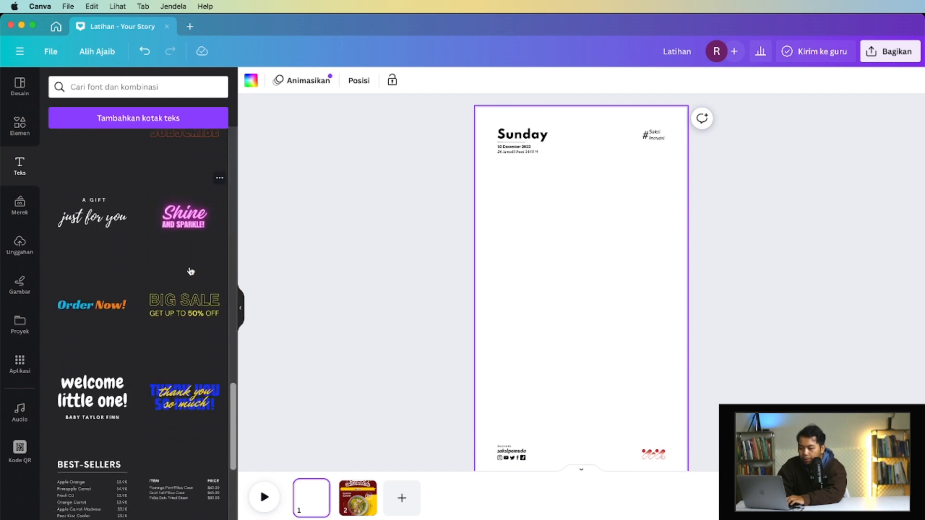
pyautogui.scroll(-1, 191, 271)
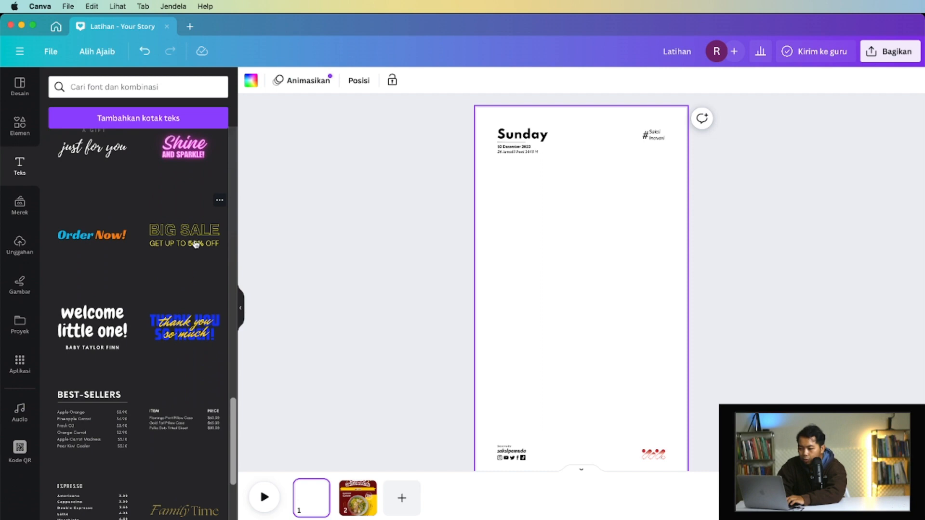
pyautogui.scroll(-1, 195, 244)
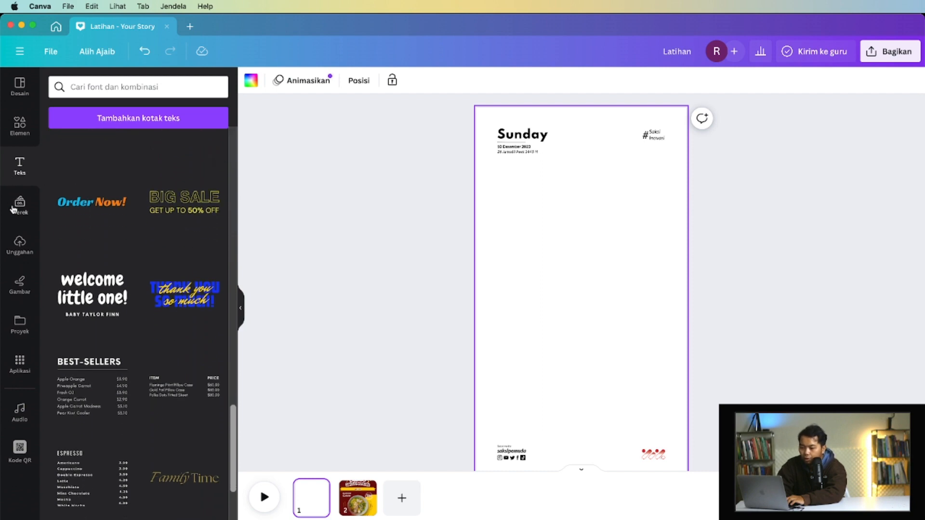
# - Browse the previously uploaded images and the list of saved projects and folders
pyautogui.click(18, 244)
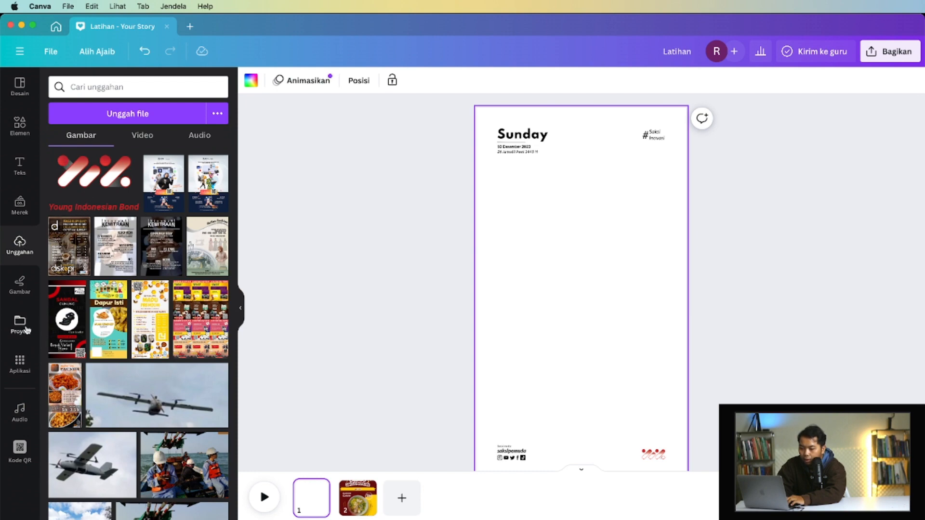
pyautogui.scroll(-9, 140, 313)
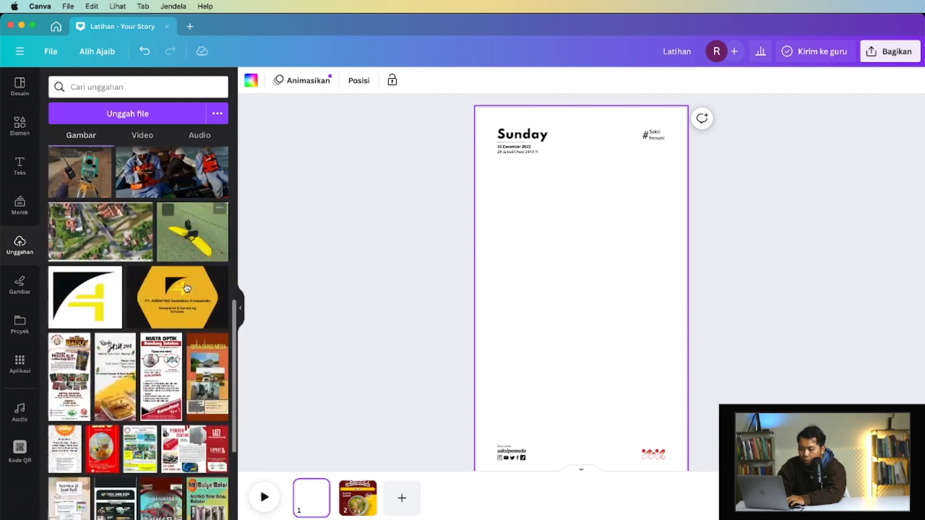
pyautogui.scroll(10, 186, 288)
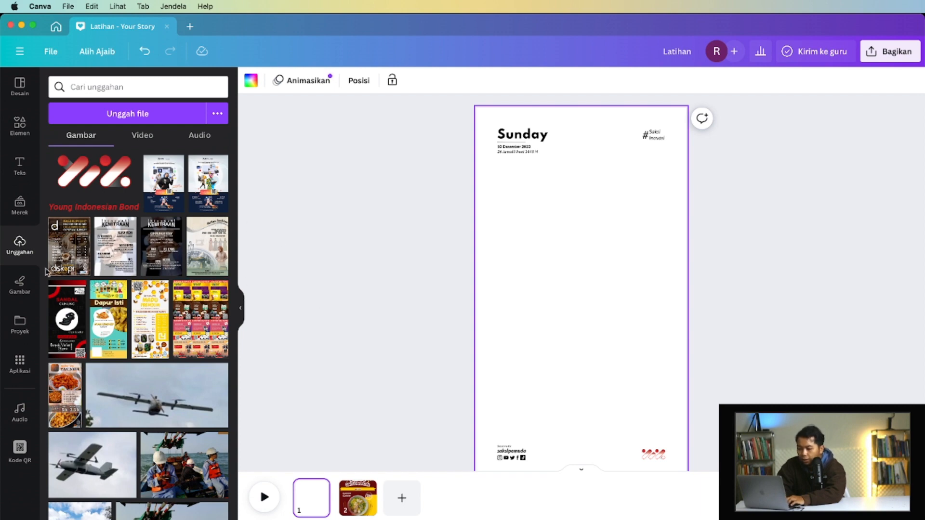
pyautogui.click(20, 324)
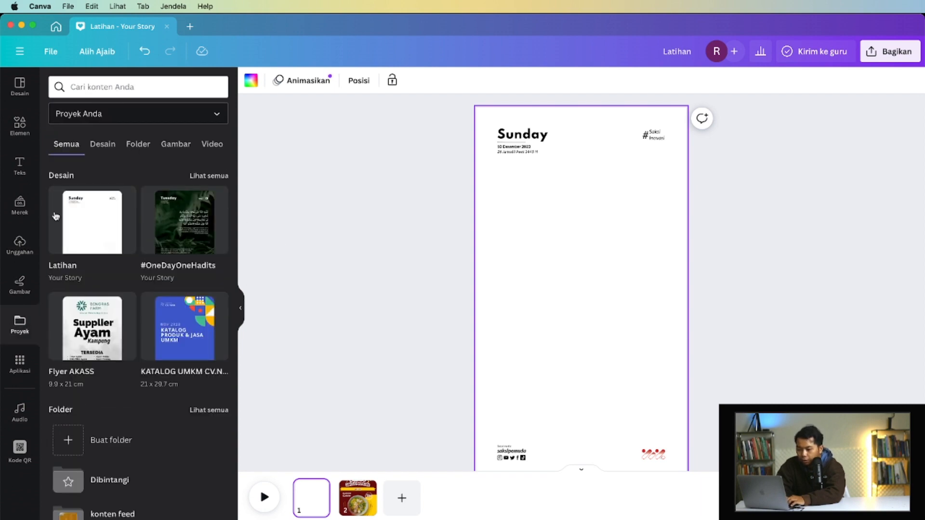
pyautogui.scroll(-3, 151, 337)
pyautogui.scroll(3, 151, 337)
pyautogui.moveTo(124, 195)
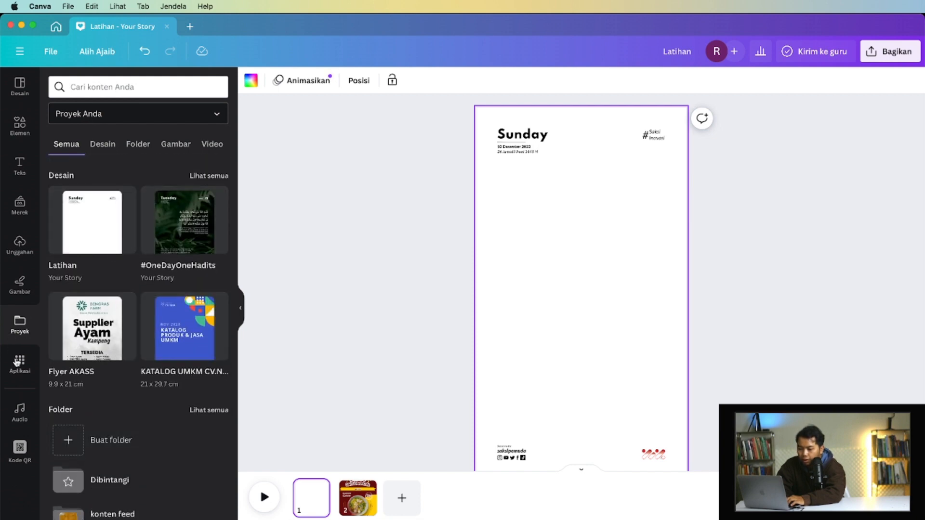
# - Add a default heading to page 1 with the text "Tingkatkan Ketakwaan dengan Evaluasi Diri"
pyautogui.click(20, 127)
pyautogui.click(19, 163)
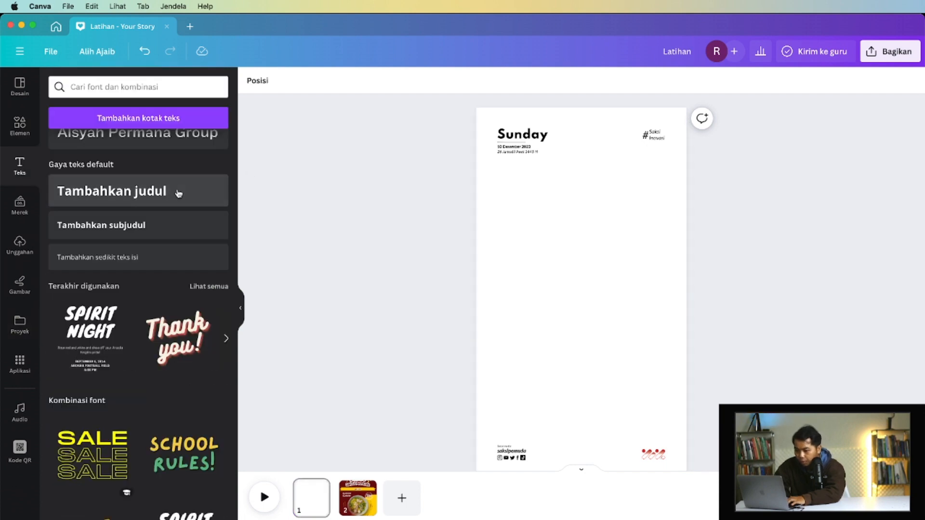
pyautogui.click(176, 190)
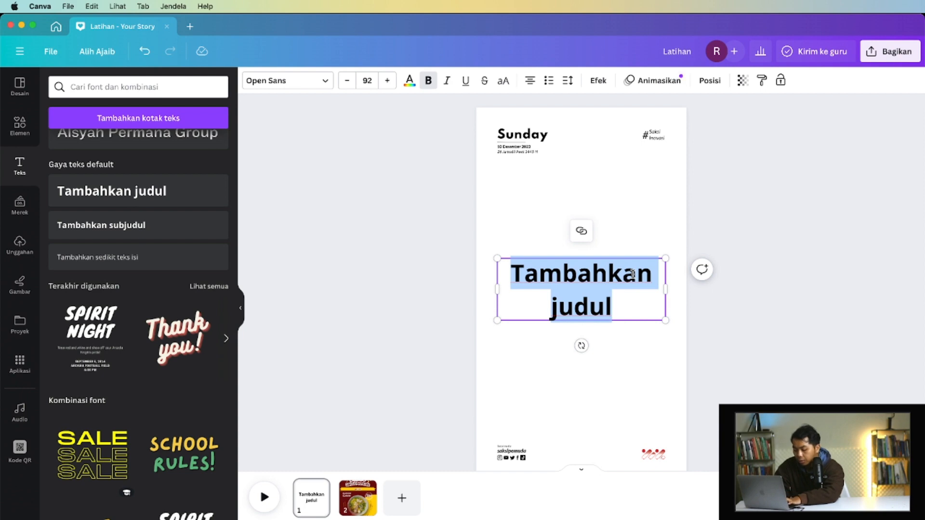
pyautogui.write('Tin')
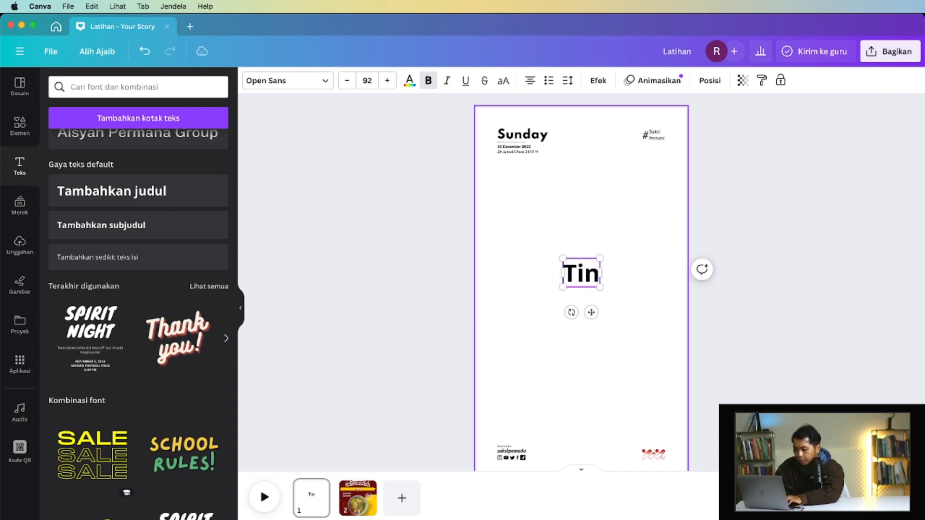
pyautogui.write('gkatkan')
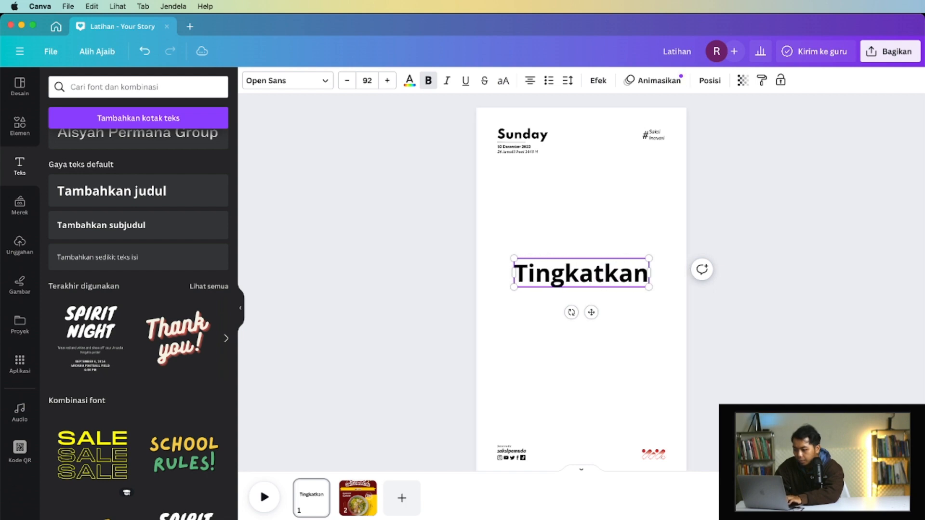
pyautogui.write(' Ke')
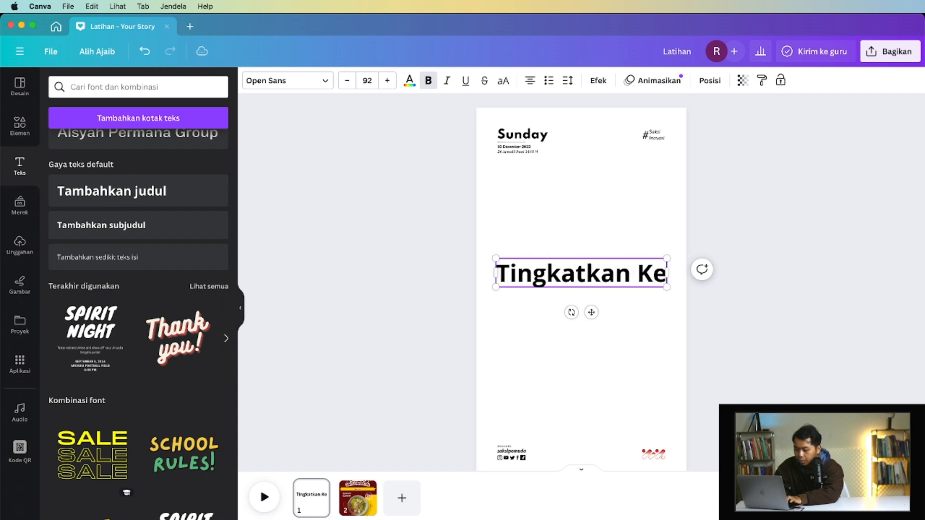
pyautogui.write('takwaan un')
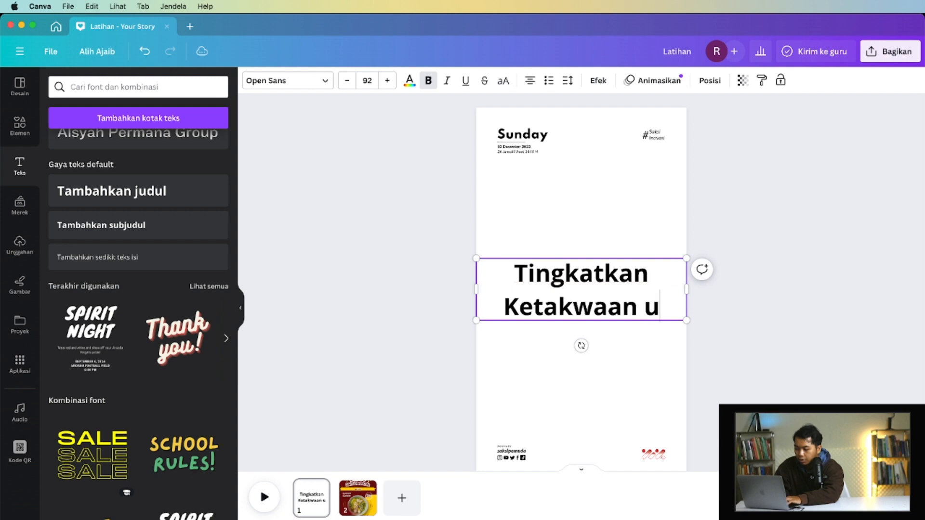
pyautogui.press('BackSpace')
pyautogui.press('BackSpace')
pyautogui.write('dengan ')
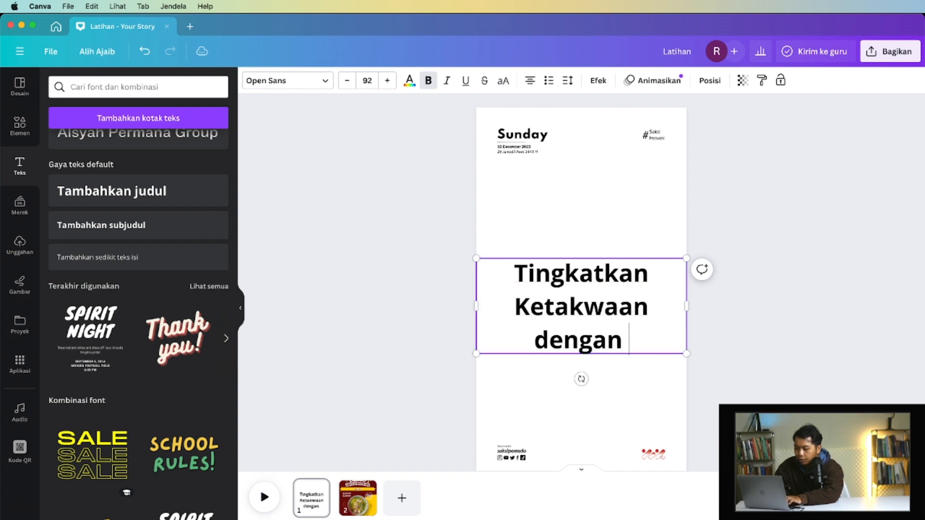
pyautogui.write('Evaluasi Diri')
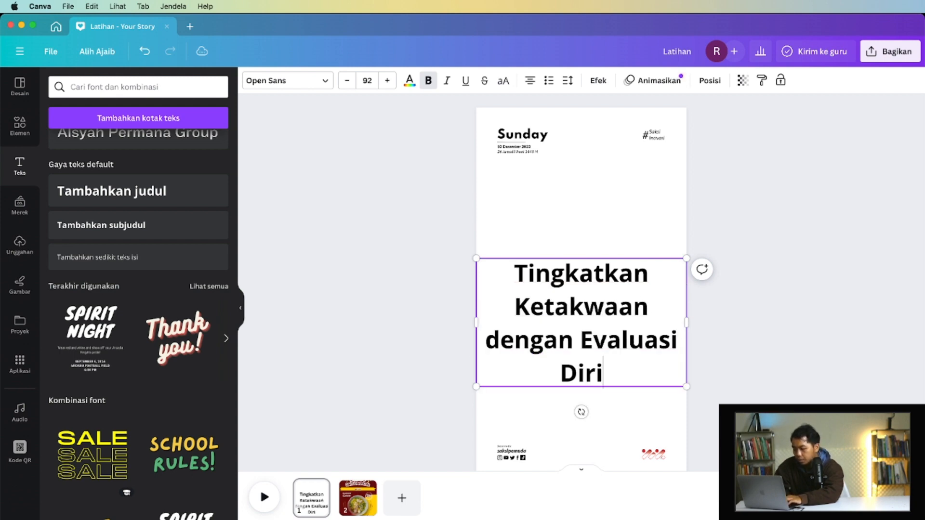
# - Move the heading higher on the page and set its font size to 90.7
pyautogui.moveTo(598, 295); pyautogui.dragTo(598, 243)
pyautogui.click(370, 81)
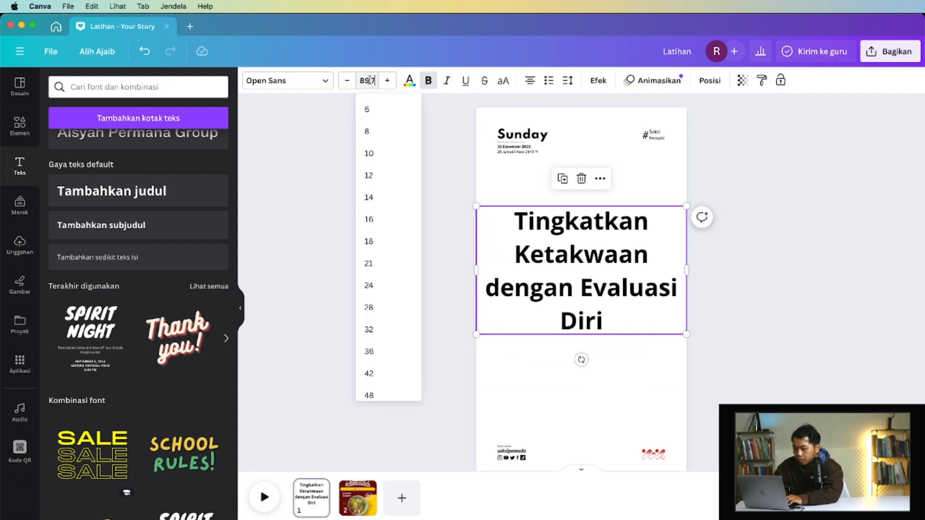
pyautogui.click(368, 81)
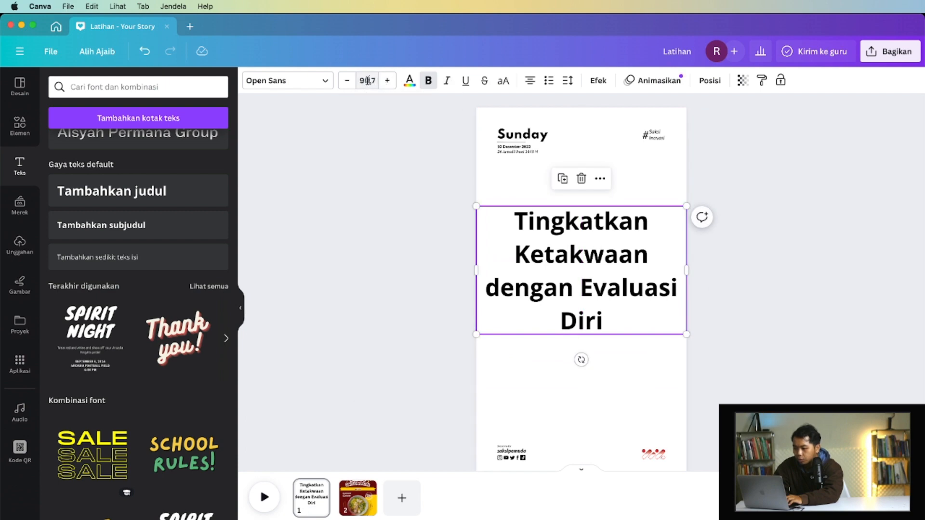
# - Set the heading's font to League Spartan and look through the other recommended, recent and popular fonts
pyautogui.click(327, 84)
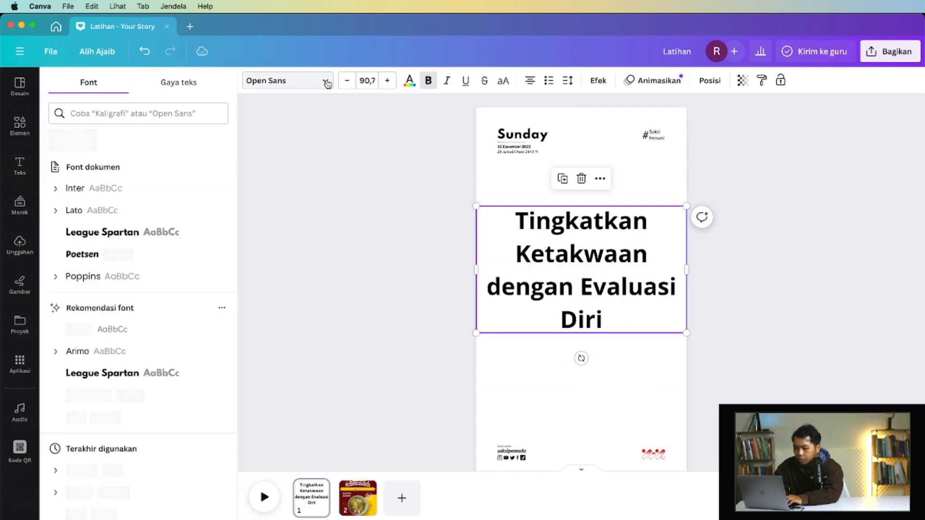
pyautogui.click(140, 234)
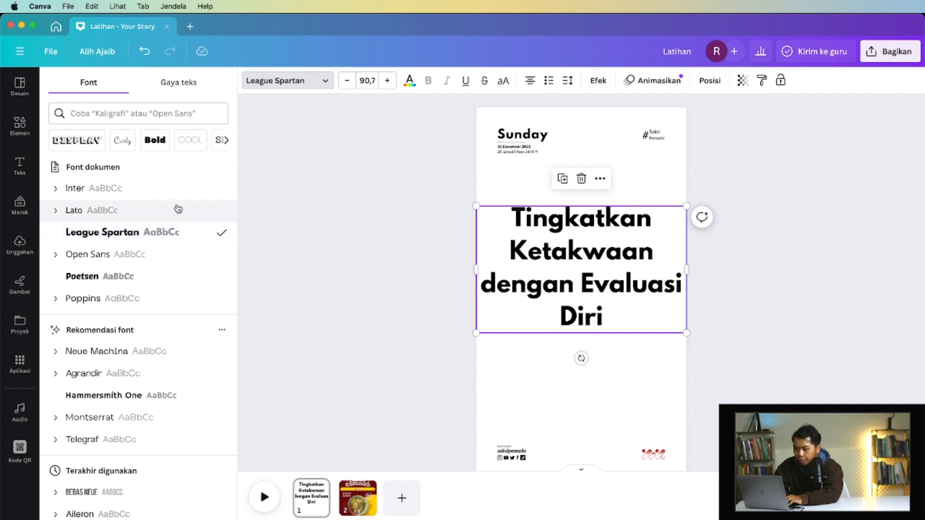
pyautogui.scroll(-3, 157, 269)
pyautogui.scroll(-9, 158, 270)
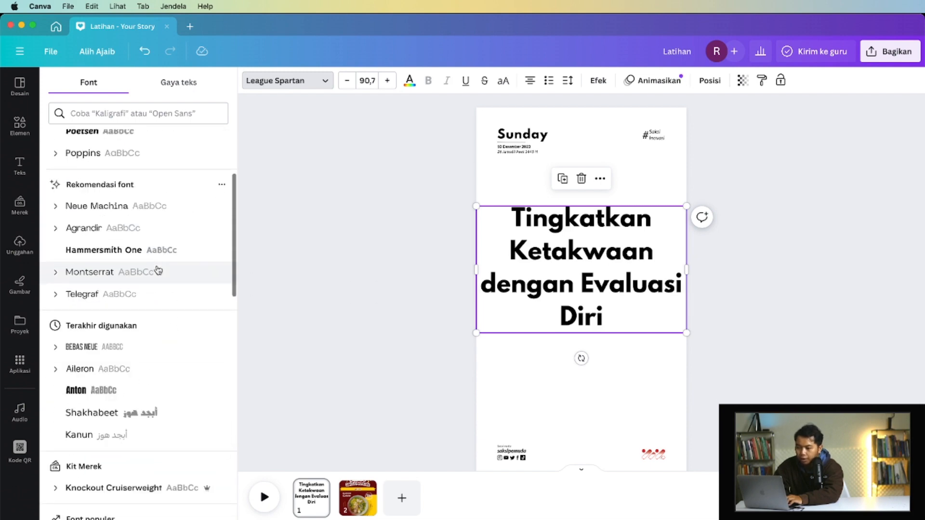
pyautogui.scroll(-8, 158, 270)
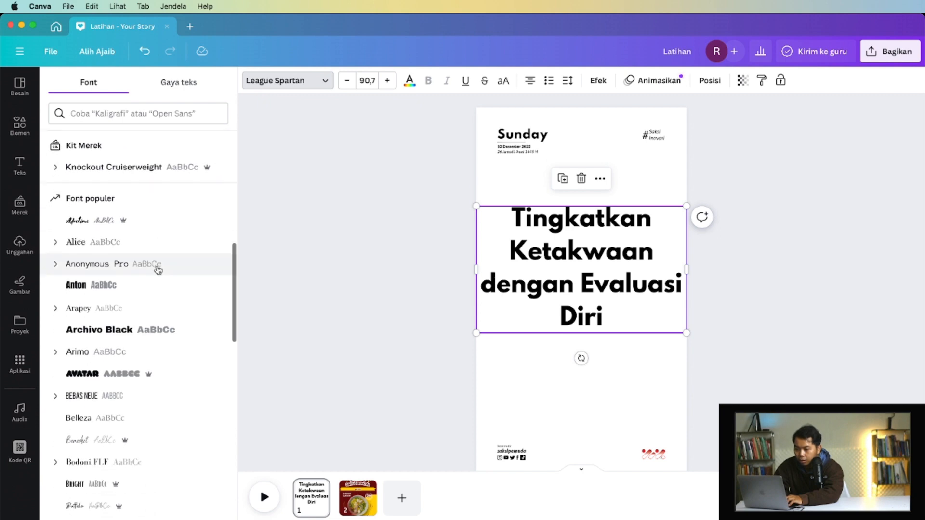
pyautogui.scroll(-4, 158, 270)
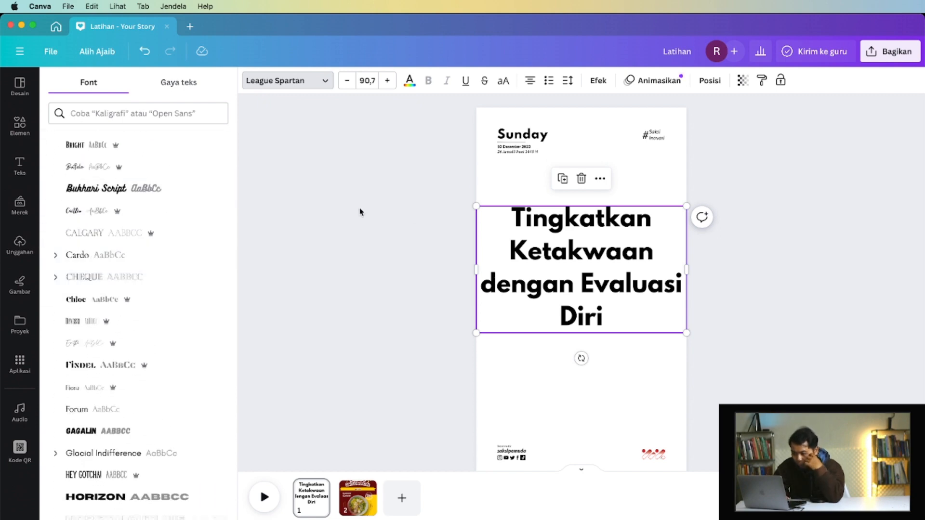
# - Scale the heading down to about size 67 and centre it on the page, wrapped onto three lines
pyautogui.moveTo(686, 333); pyautogui.dragTo(611, 287)
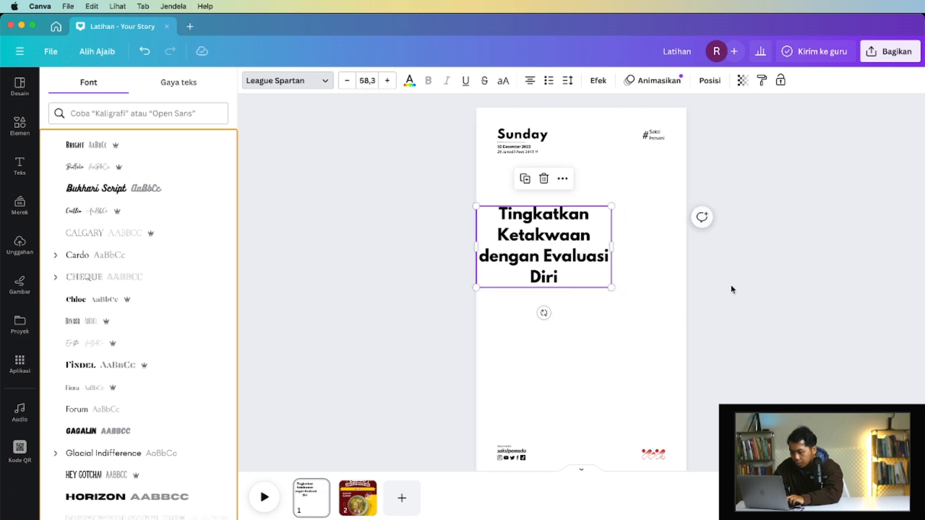
pyautogui.moveTo(553, 243); pyautogui.dragTo(586, 234)
pyautogui.click(414, 249)
pyautogui.click(588, 267)
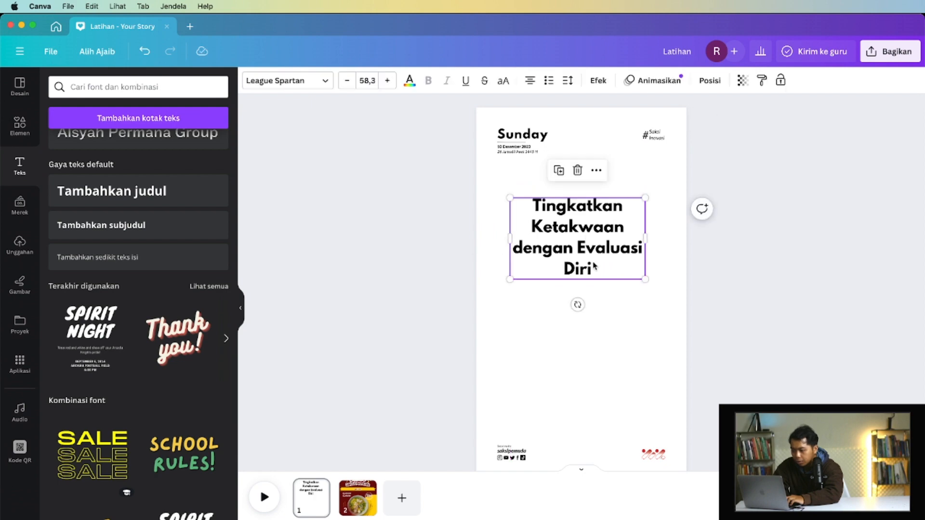
pyautogui.moveTo(643, 280); pyautogui.dragTo(666, 293)
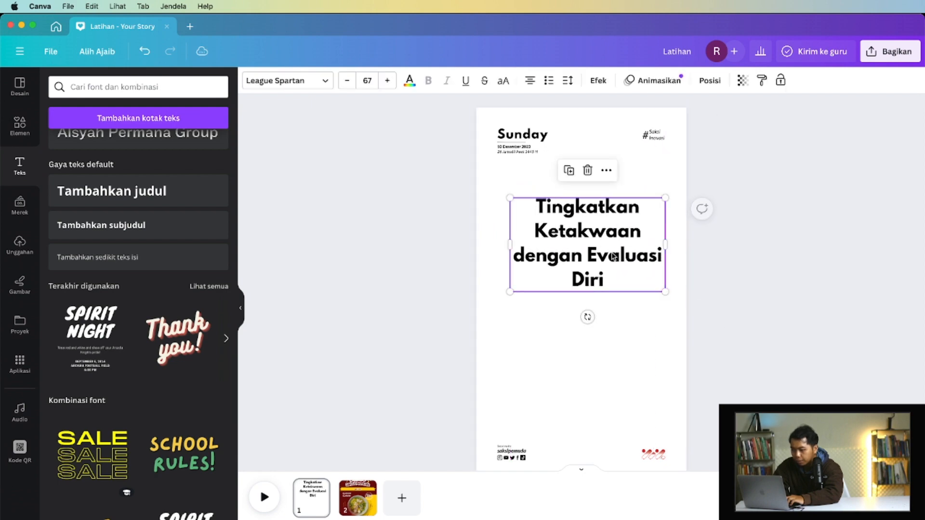
pyautogui.click(661, 305)
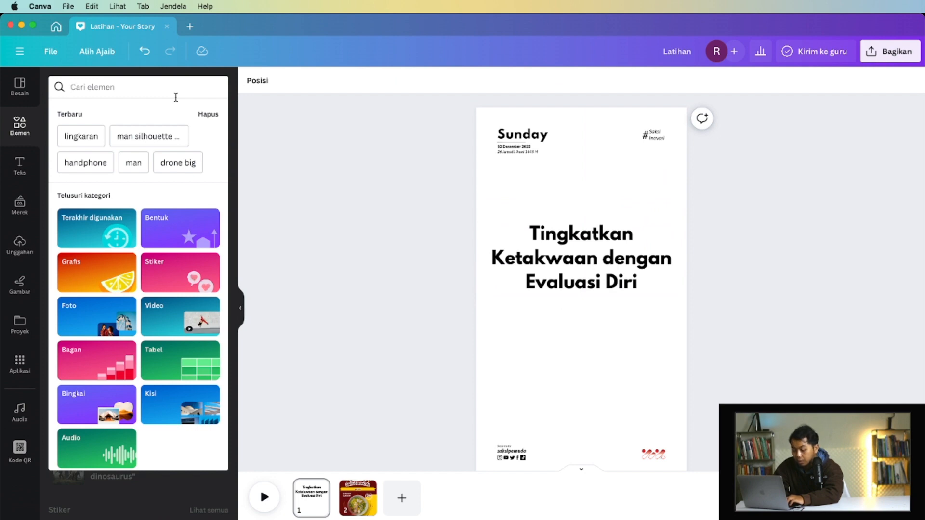
# - Search the element library for "orang sedang berdiri" and examine the graphic and photo results
pyautogui.write('orang seda')
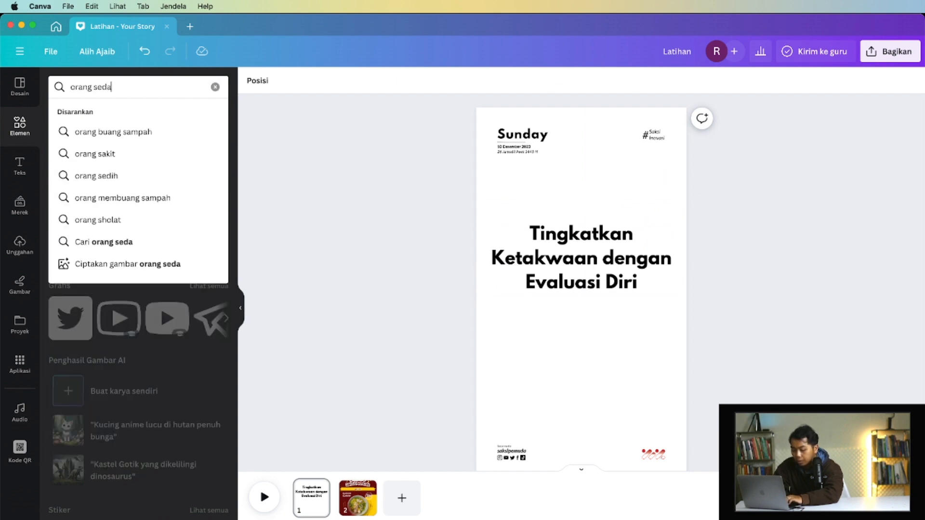
pyautogui.write('ng berdiri')
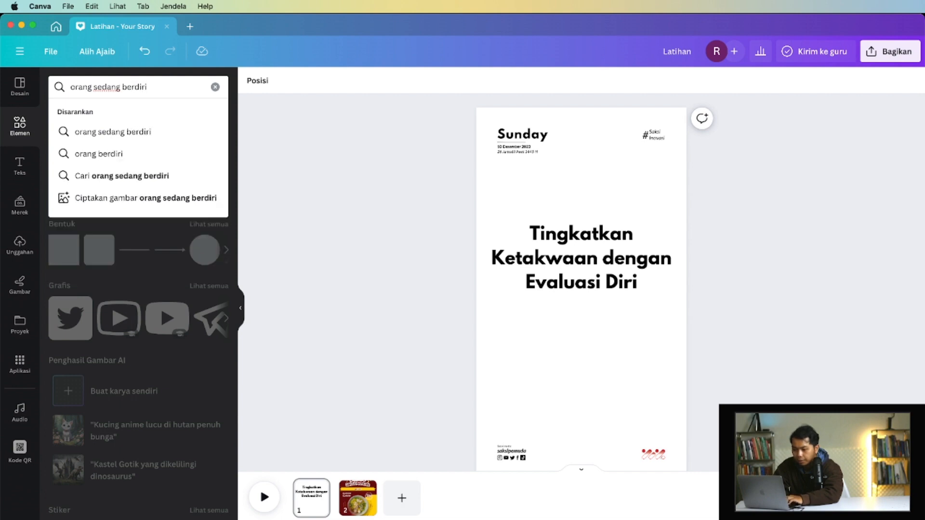
pyautogui.press('Return')
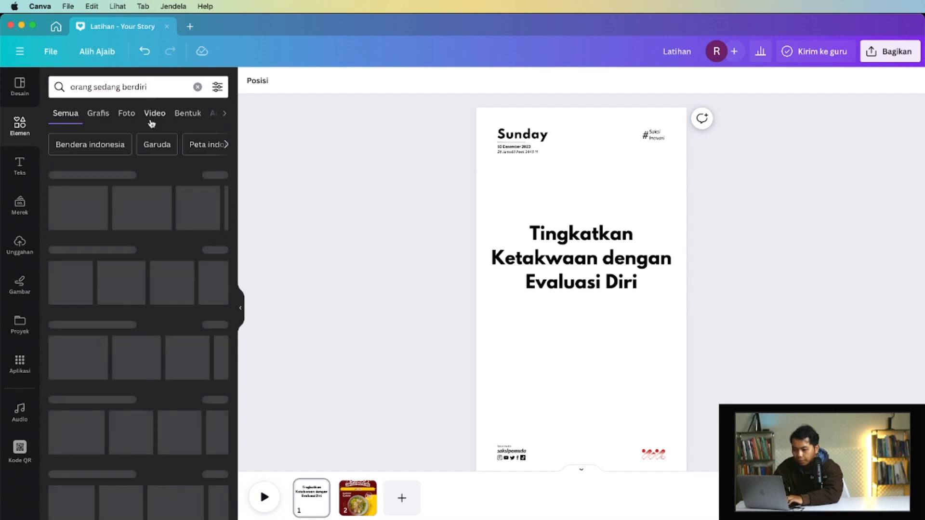
pyautogui.click(99, 114)
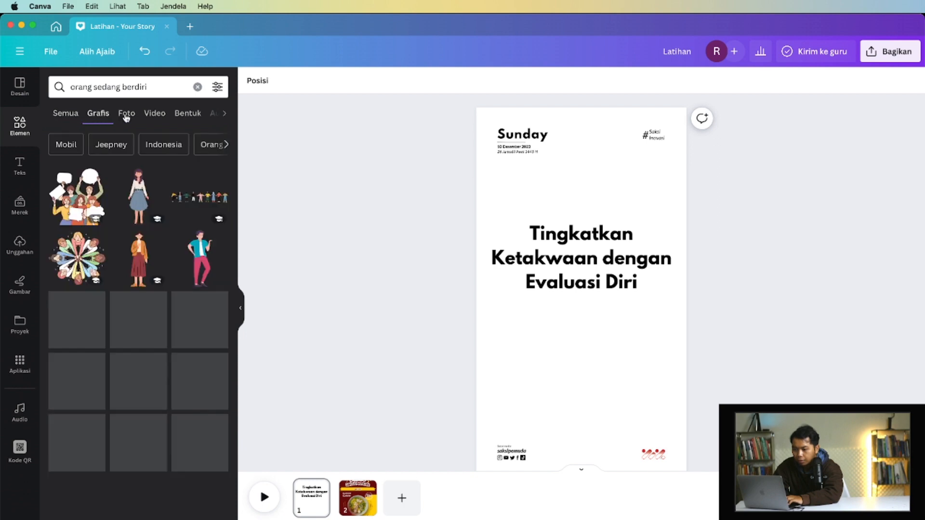
pyautogui.click(125, 115)
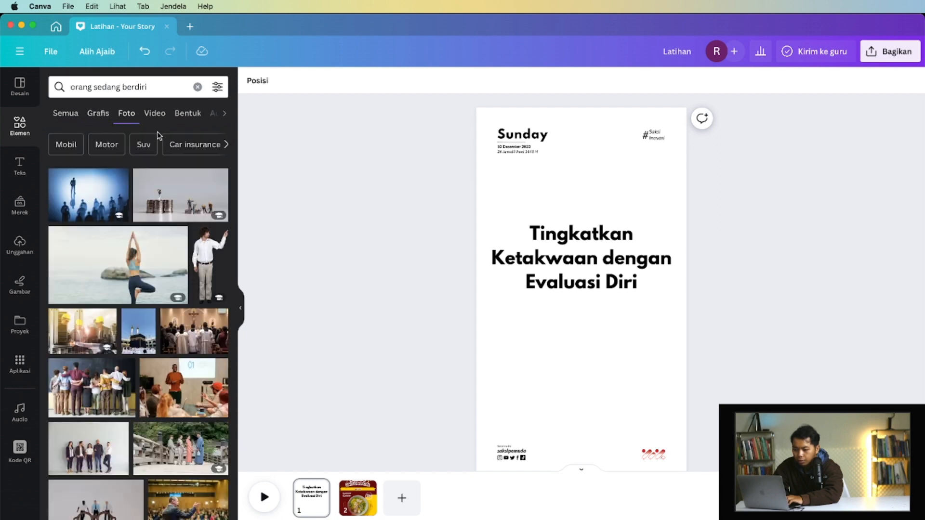
pyautogui.scroll(-10, 162, 227)
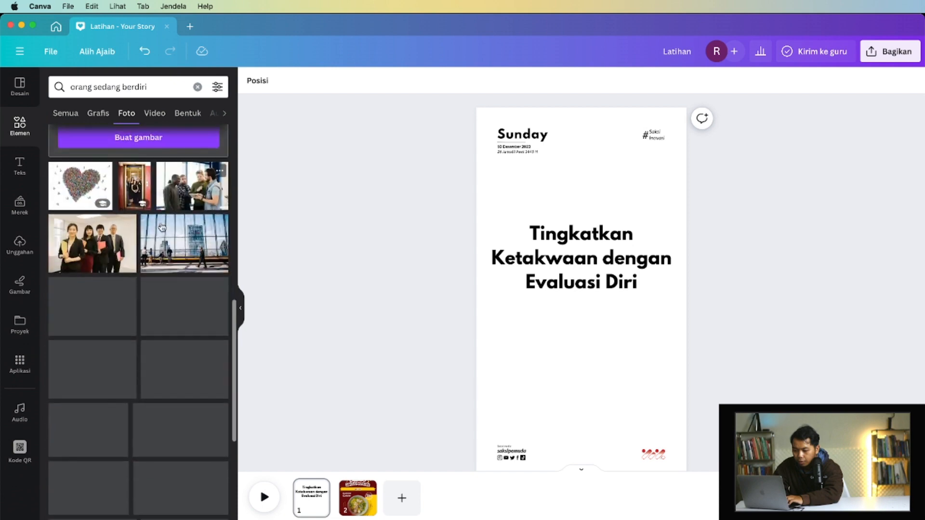
# - Search the photo library for "orang sedang berdiri siluet" and look through the silhouette results for a suitable standing figure
pyautogui.click(156, 87)
pyautogui.write('sil')
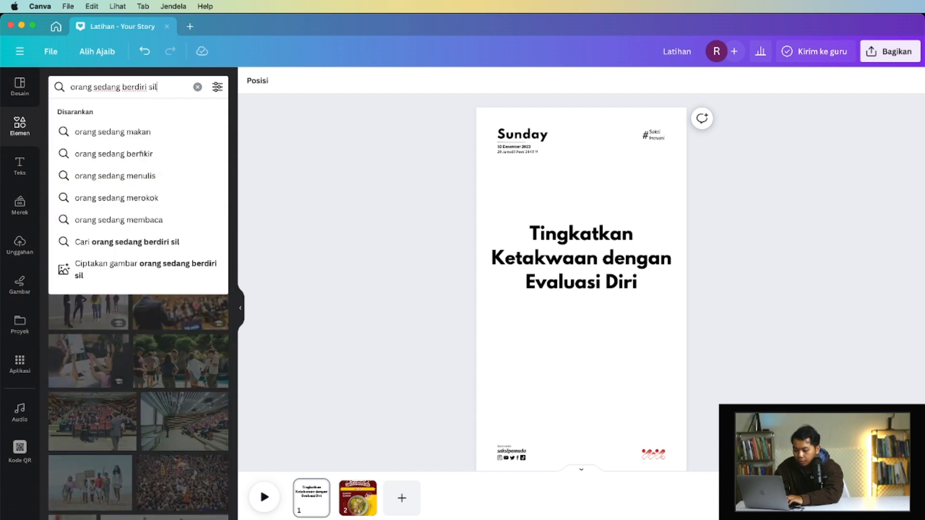
pyautogui.write('uet')
pyautogui.press('Return')
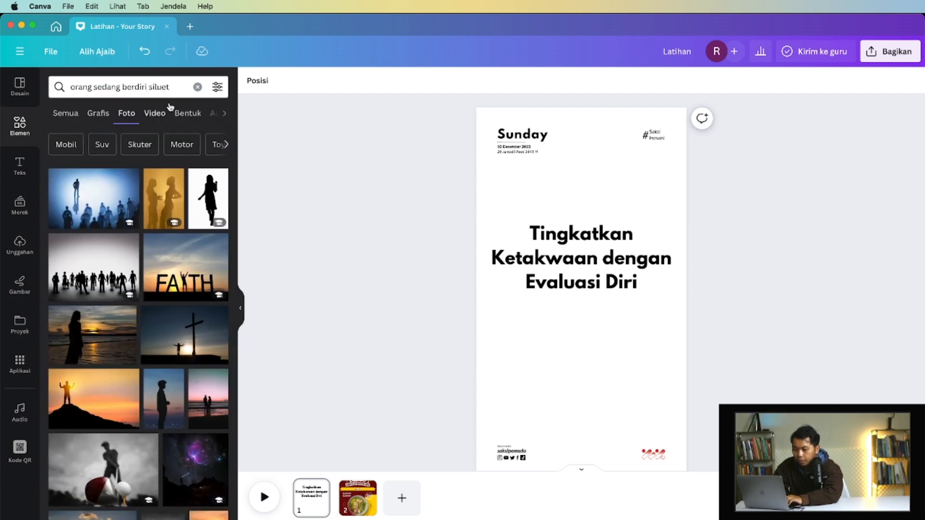
pyautogui.scroll(-5, 176, 235)
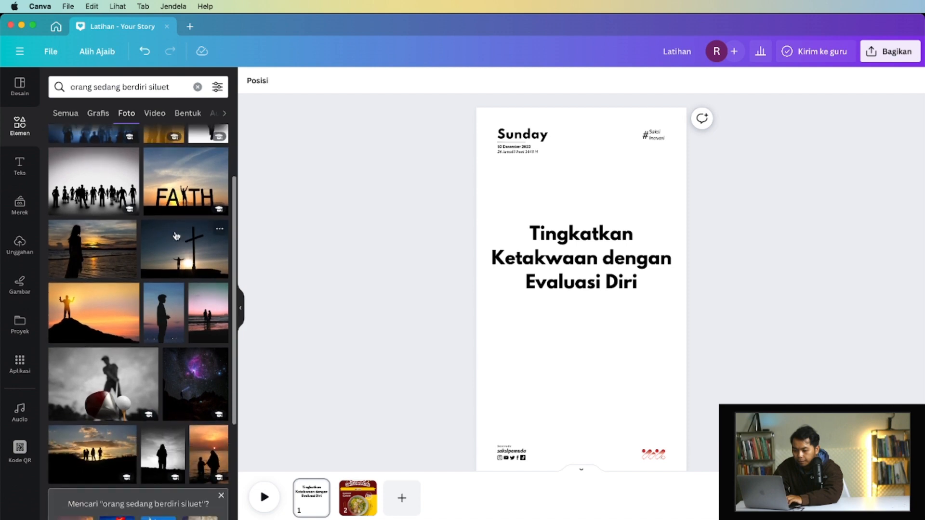
pyautogui.scroll(-10, 176, 235)
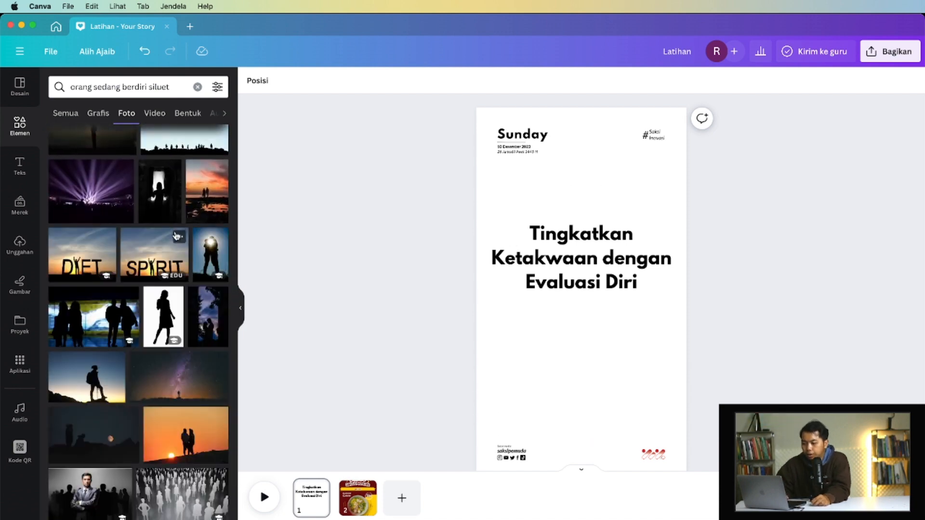
pyautogui.scroll(-3, 176, 235)
pyautogui.scroll(-3, 176, 236)
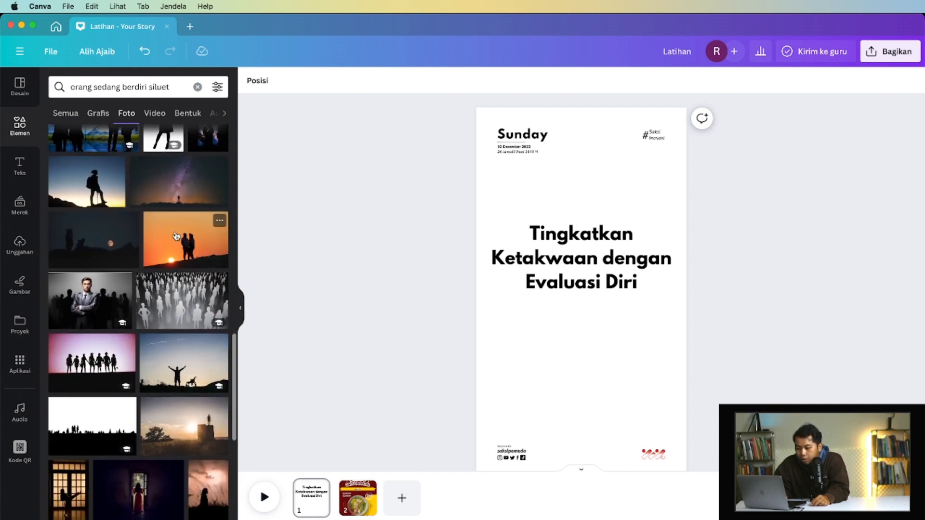
pyautogui.scroll(-5, 165, 264)
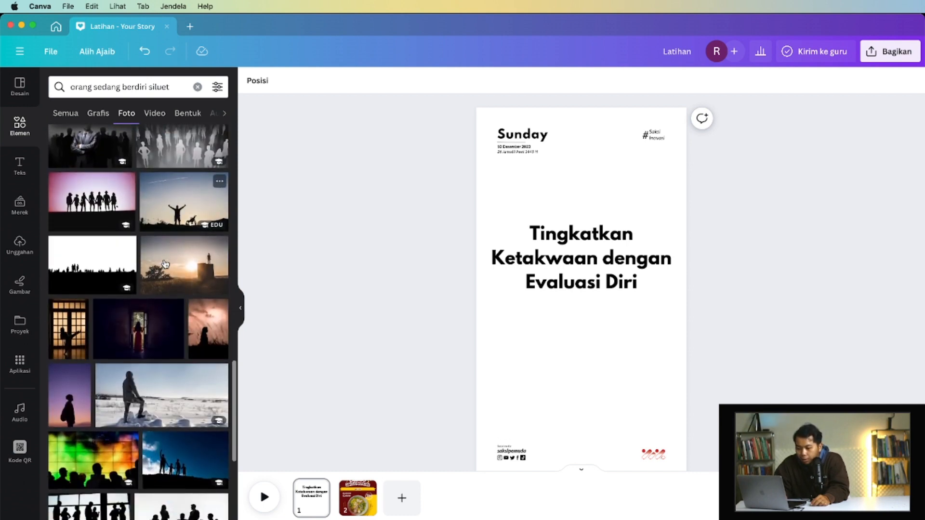
pyautogui.scroll(-5, 137, 283)
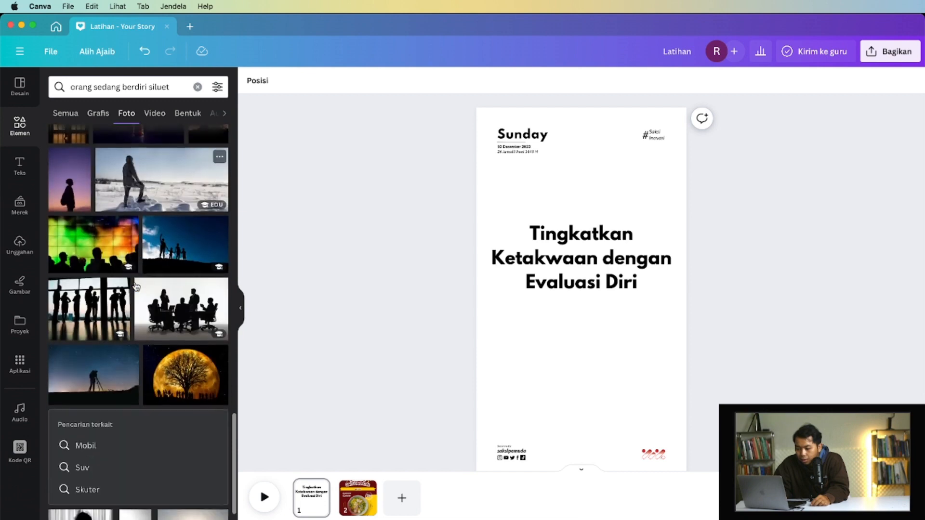
pyautogui.scroll(-5, 137, 286)
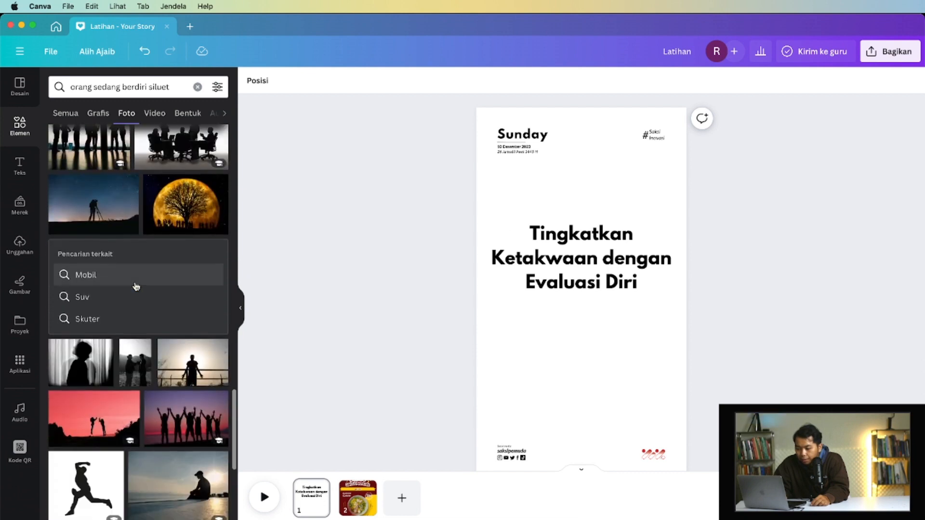
pyautogui.scroll(6, 136, 286)
pyautogui.scroll(2, 136, 286)
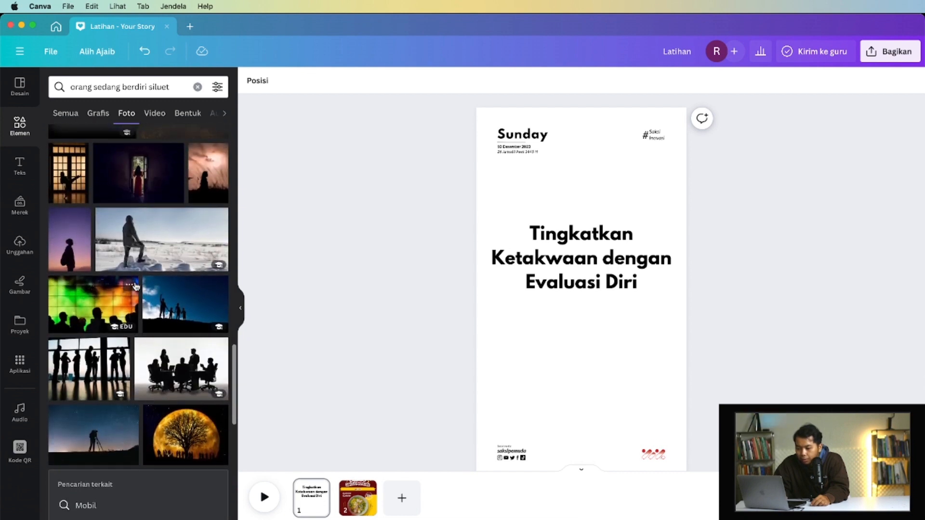
pyautogui.scroll(1, 141, 241)
# - Add the photo of a standing person with a backpack against a purple sky and set it as the page background
pyautogui.click(57, 279)
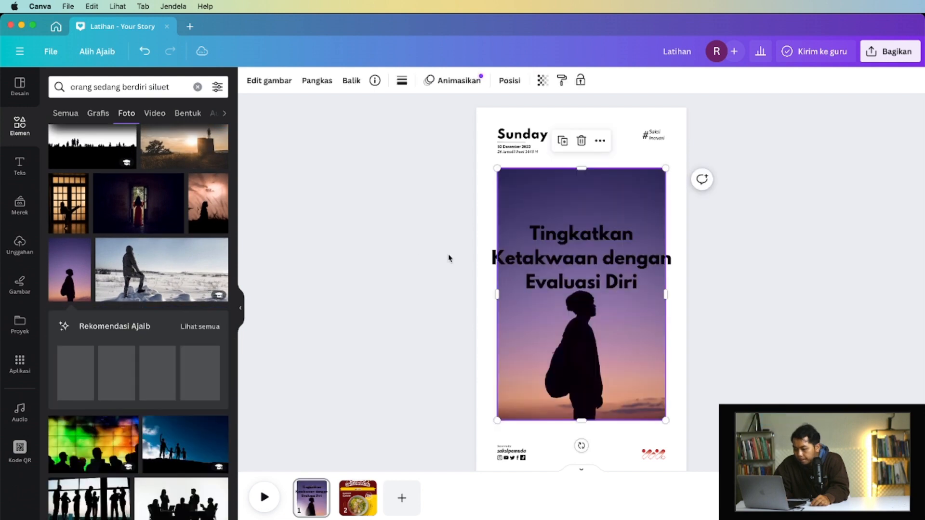
pyautogui.rightClick(568, 329)
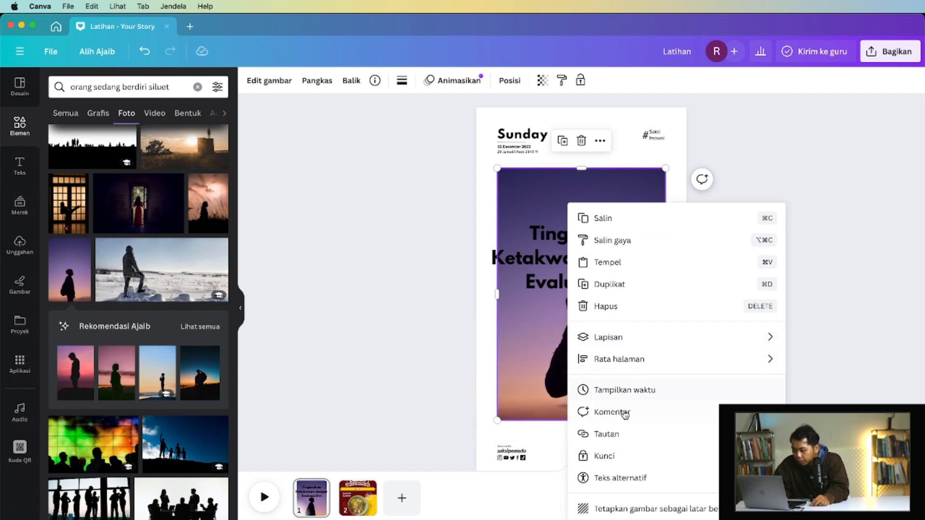
pyautogui.click(632, 509)
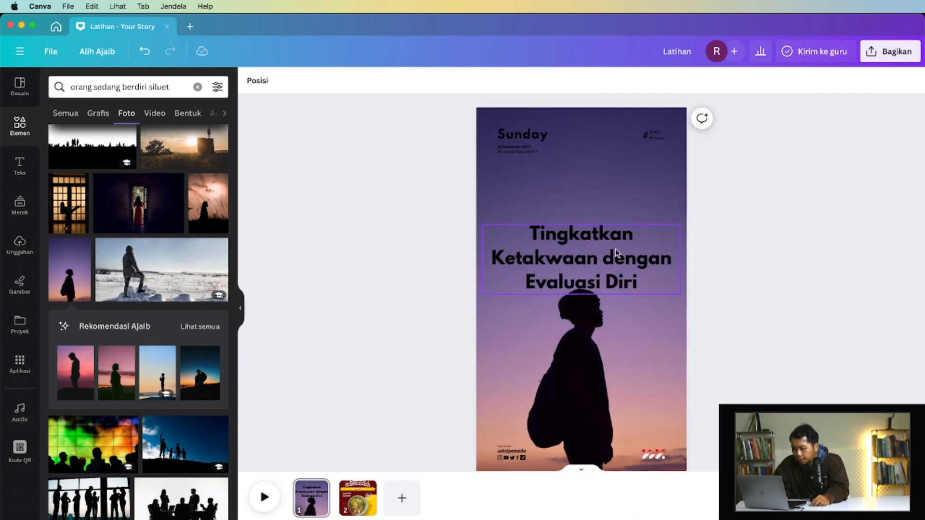
pyautogui.click(240, 307)
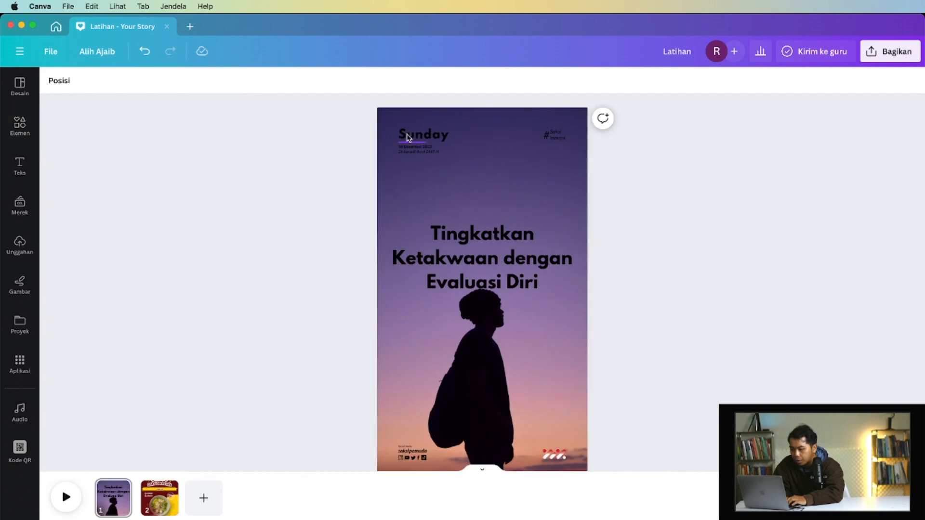
# - Recolour the "Sunday" title, the date lines and the divider between them with the document's off-white colour
pyautogui.click(407, 137)
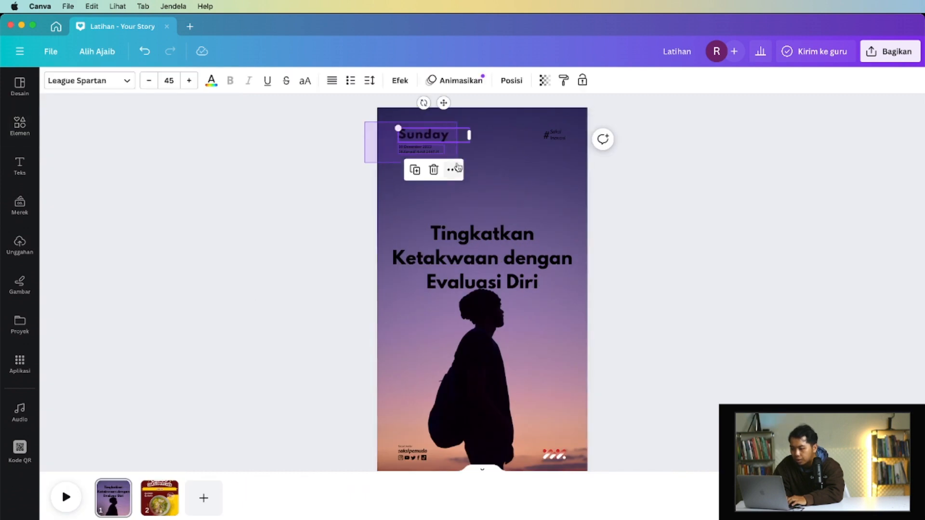
pyautogui.moveTo(457, 167); pyautogui.dragTo(458, 164)
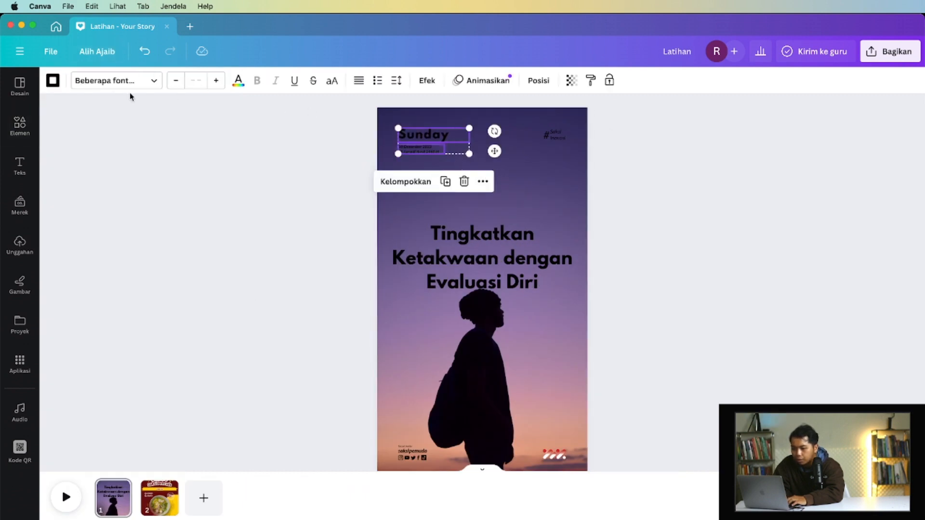
pyautogui.scroll(3, 530, 125)
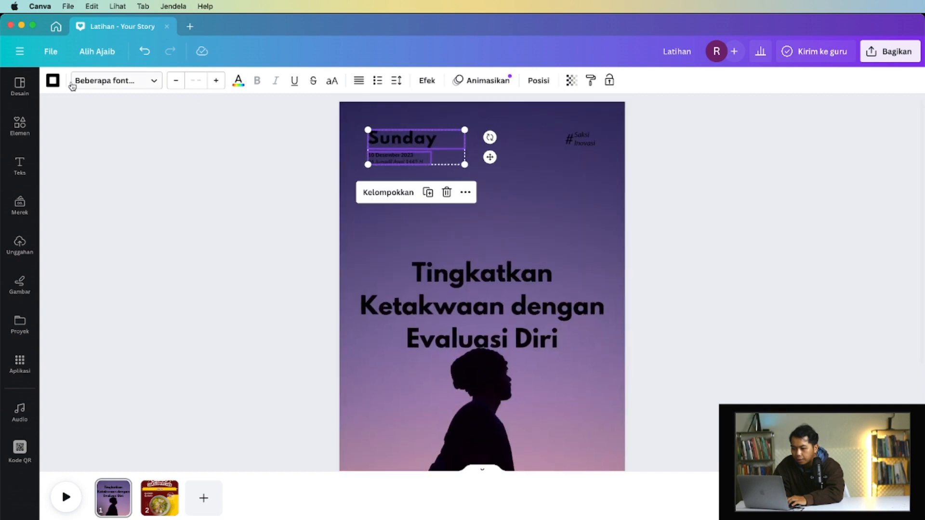
pyautogui.click(53, 82)
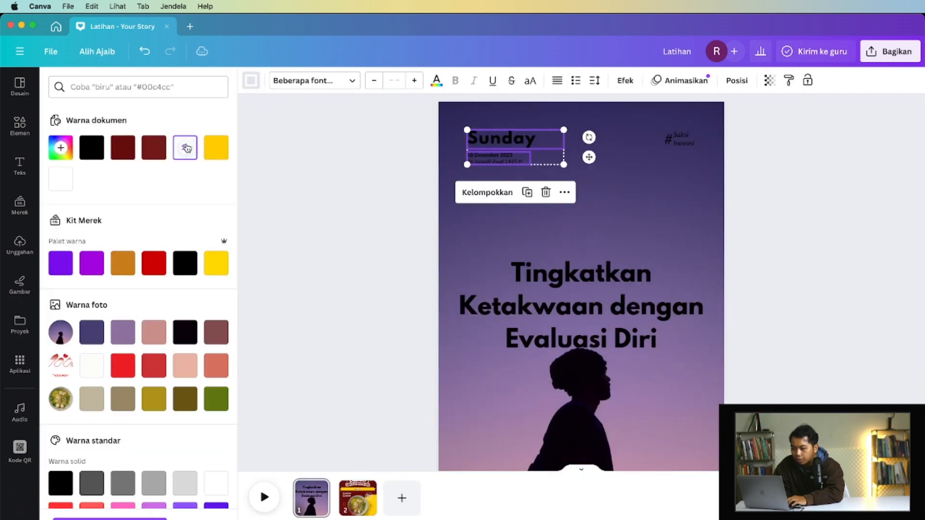
pyautogui.click(251, 80)
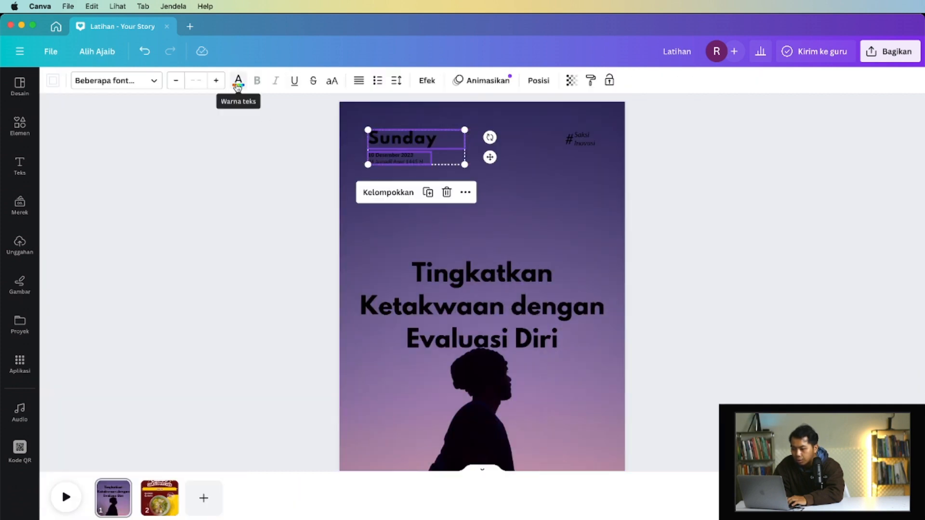
pyautogui.click(237, 80)
pyautogui.click(185, 147)
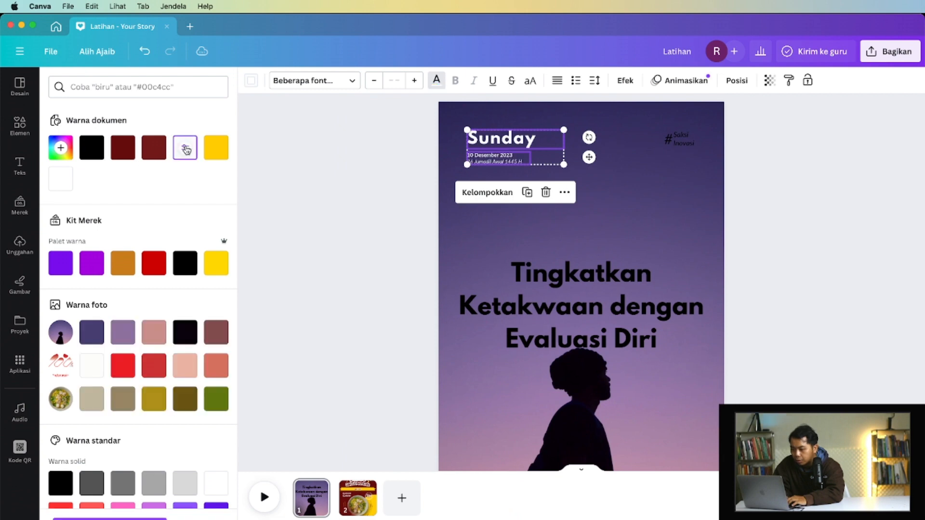
# - Recolour the "#Saksi Inovasi" group and the main heading off-white
pyautogui.click(730, 184)
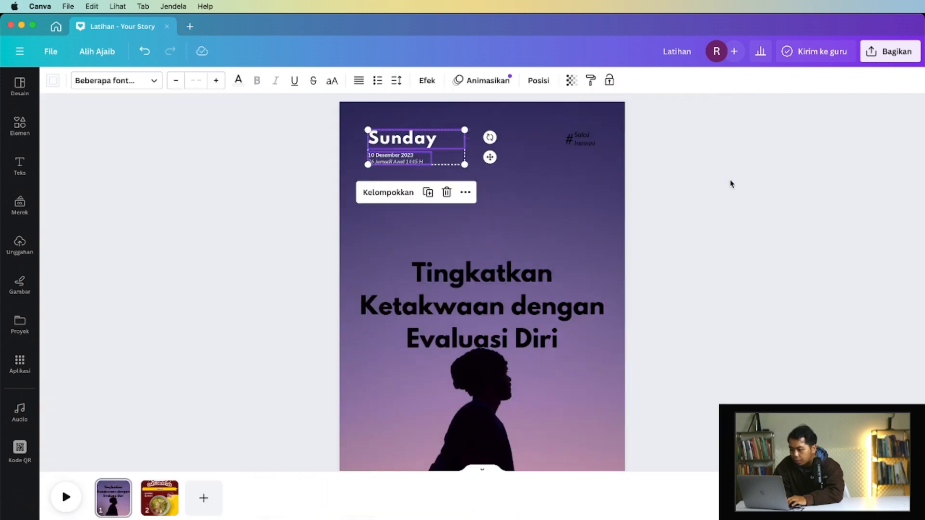
pyautogui.click(555, 135)
pyautogui.click(211, 81)
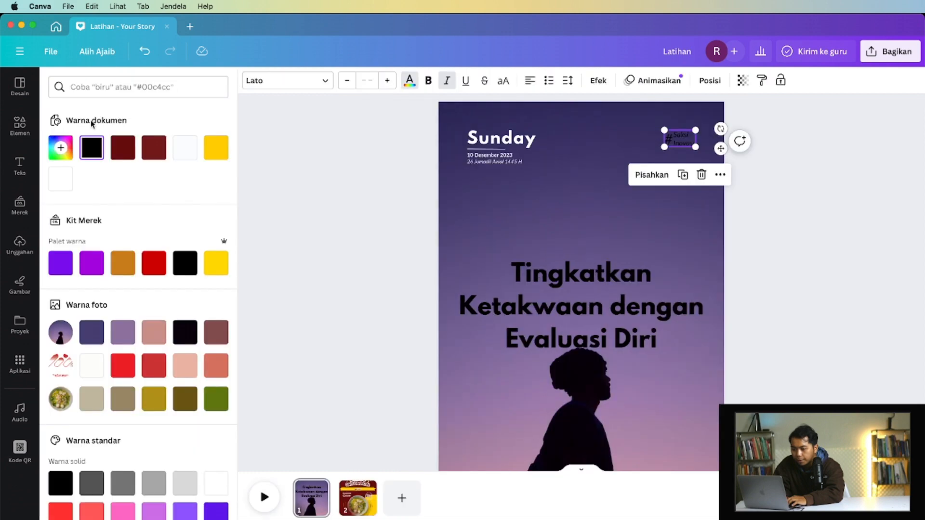
pyautogui.click(185, 148)
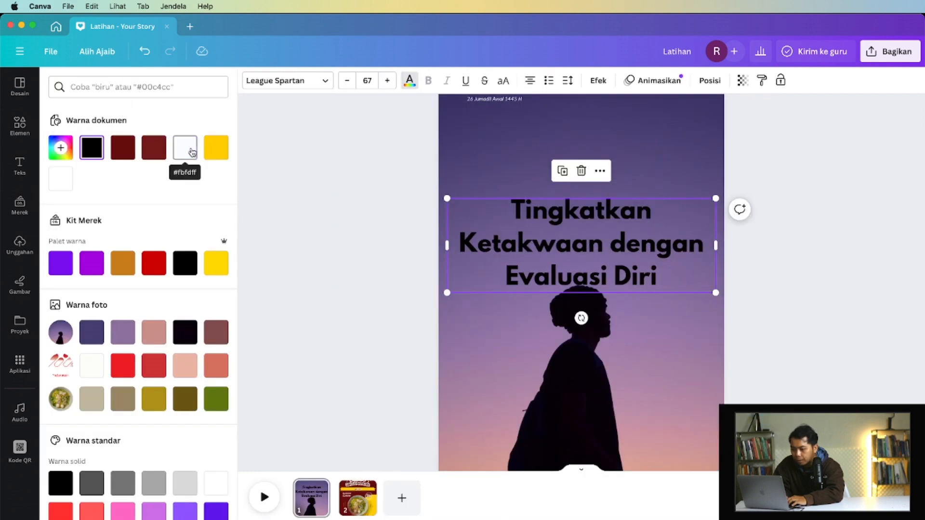
pyautogui.click(192, 152)
# - Set the footer's social media label and the "saksipemuda" text to white
pyautogui.scroll(-2, 356, 313)
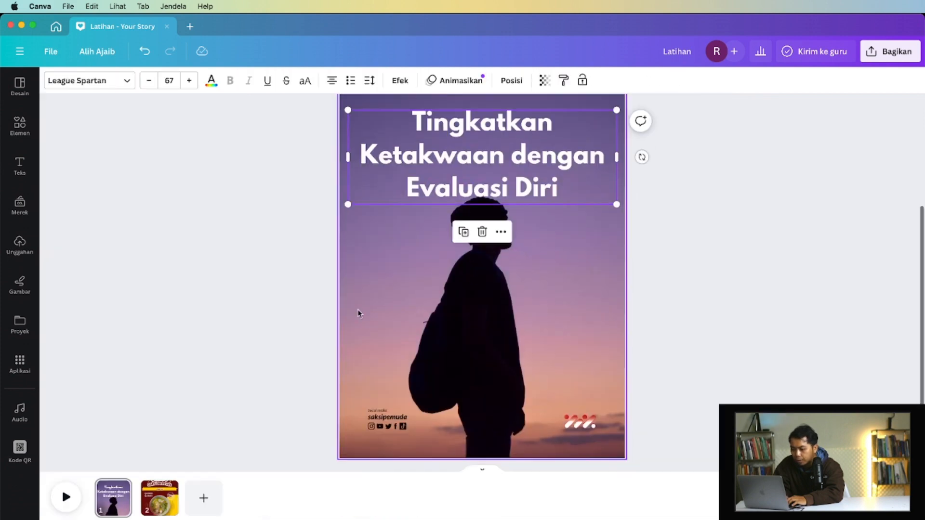
pyautogui.moveTo(318, 393); pyautogui.dragTo(365, 425)
pyautogui.click(238, 81)
pyautogui.click(56, 182)
pyautogui.click(385, 427)
pyautogui.click(89, 82)
# - Recolour the TikTok and Instagram icons in the footer white
pyautogui.click(413, 428)
pyautogui.scroll(3, 413, 428)
pyautogui.click(380, 426)
pyautogui.click(203, 80)
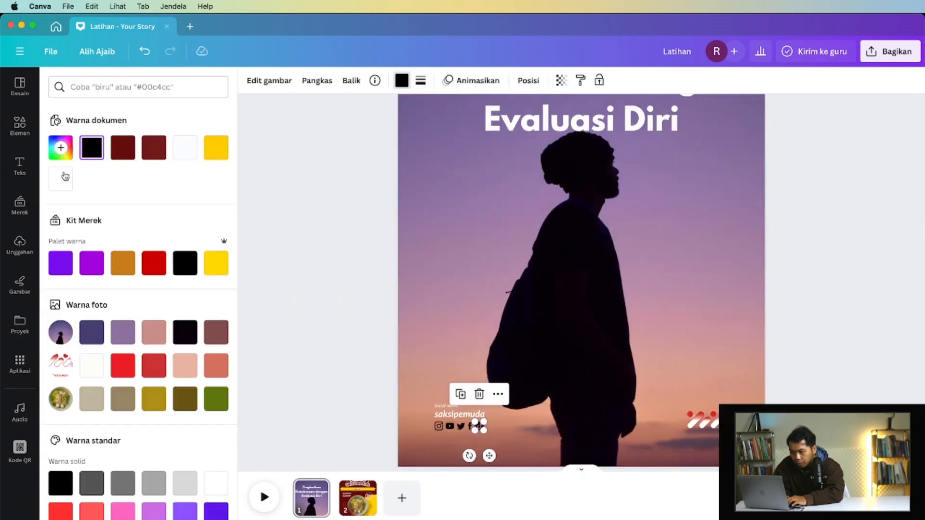
pyautogui.click(61, 178)
pyautogui.click(439, 426)
pyautogui.click(61, 178)
# - Recolour the YouTube, Twitter and Facebook icons in the footer white
pyautogui.click(449, 426)
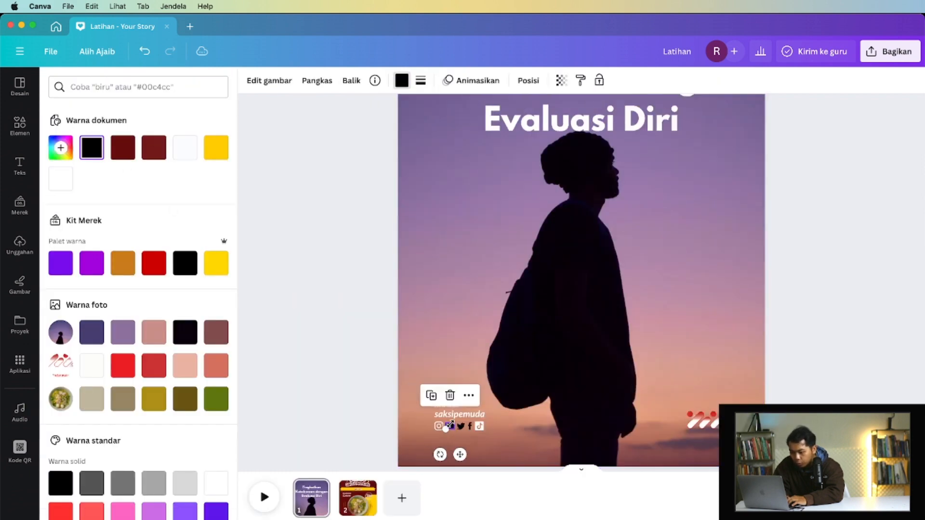
pyautogui.click(58, 180)
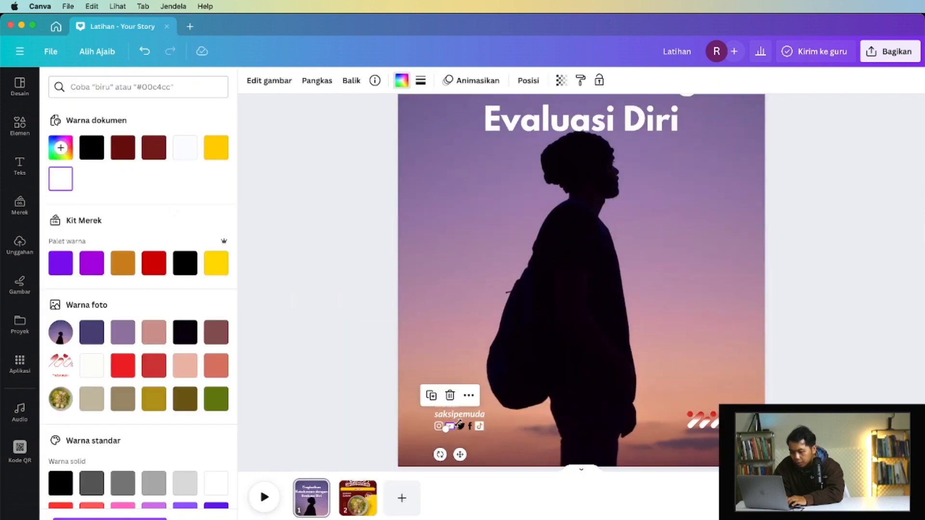
pyautogui.click(461, 426)
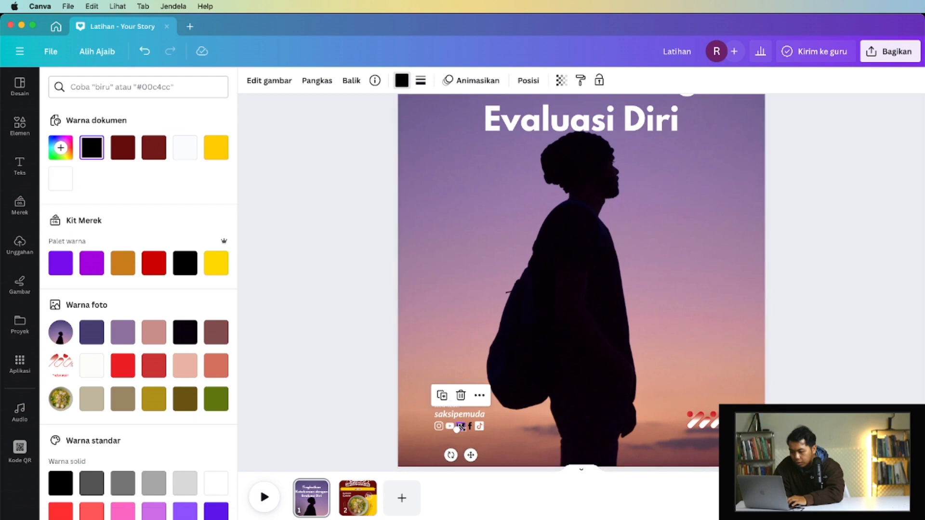
pyautogui.click(61, 183)
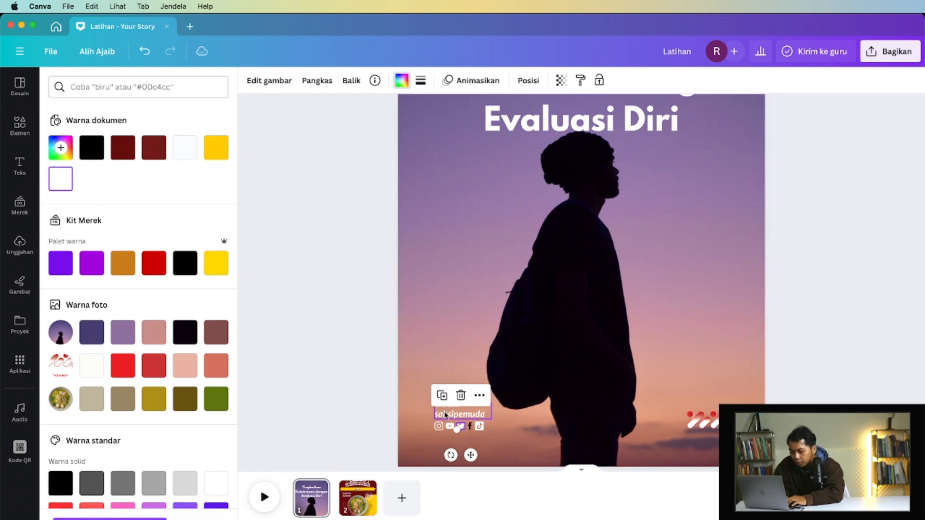
pyautogui.click(470, 427)
pyautogui.click(71, 190)
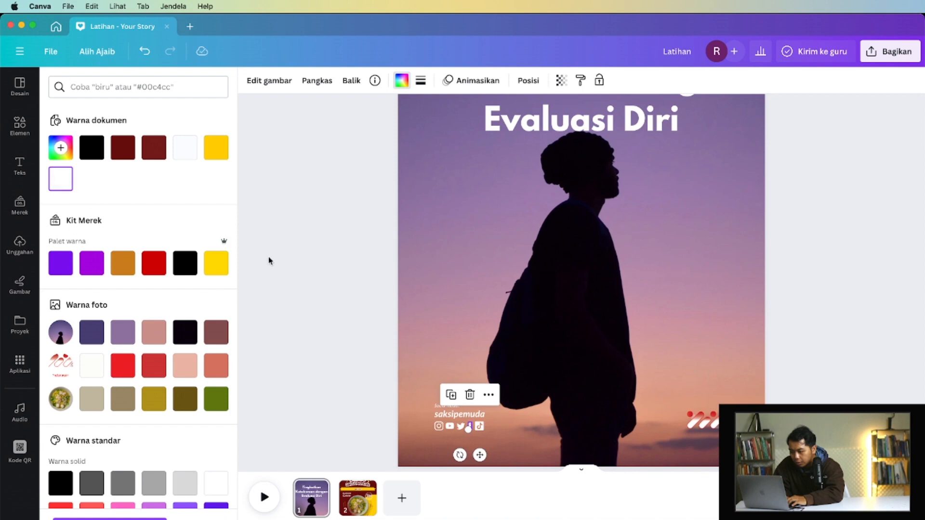
pyautogui.click(268, 260)
# - Move the main heading higher on the page, clear of the silhouette's head
pyautogui.scroll(-5, 269, 260)
pyautogui.scroll(1, 371, 264)
pyautogui.moveTo(494, 254); pyautogui.dragTo(495, 228)
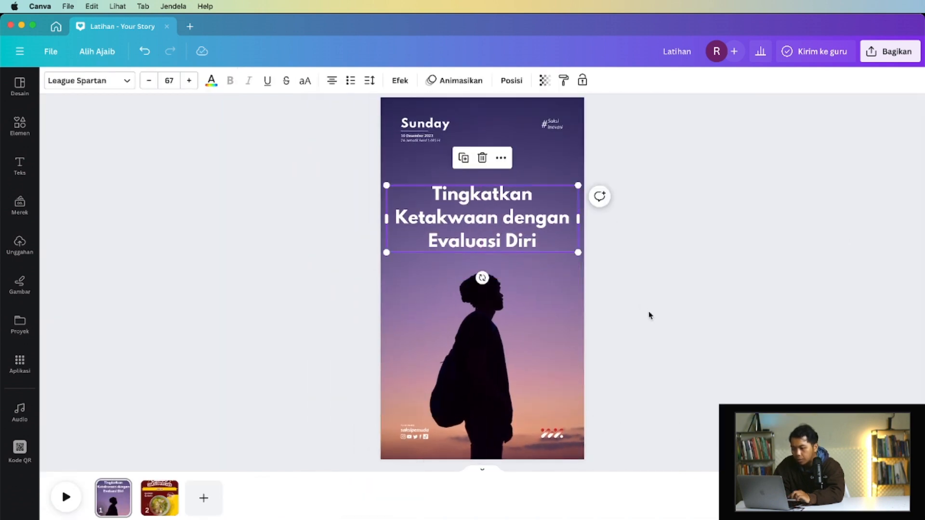
pyautogui.click(636, 306)
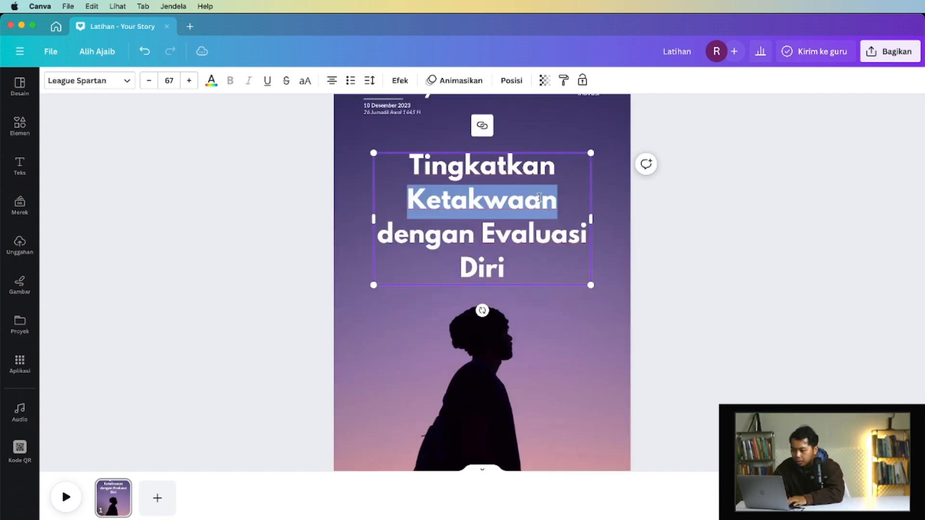
pyautogui.press('Escape')
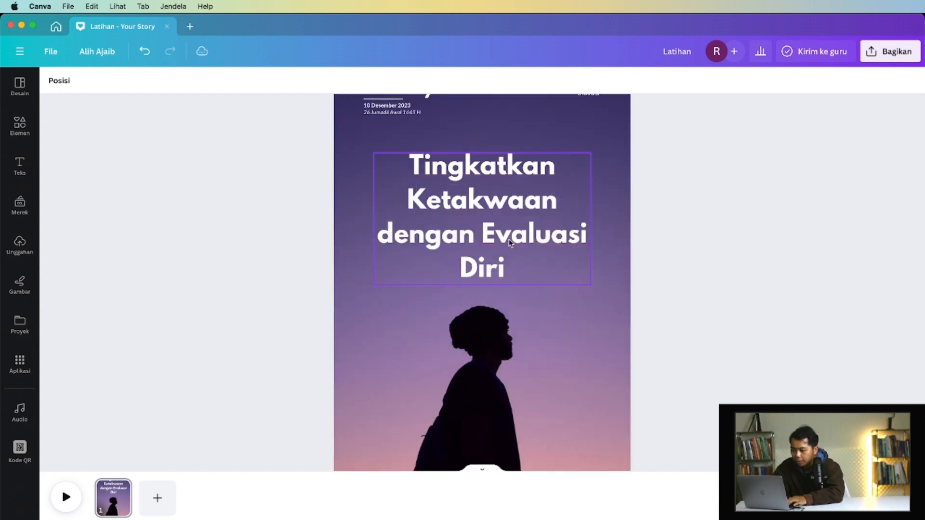
# - Paste a copy of the main heading and move it lower on the page, away from the original
pyautogui.press('super+v')
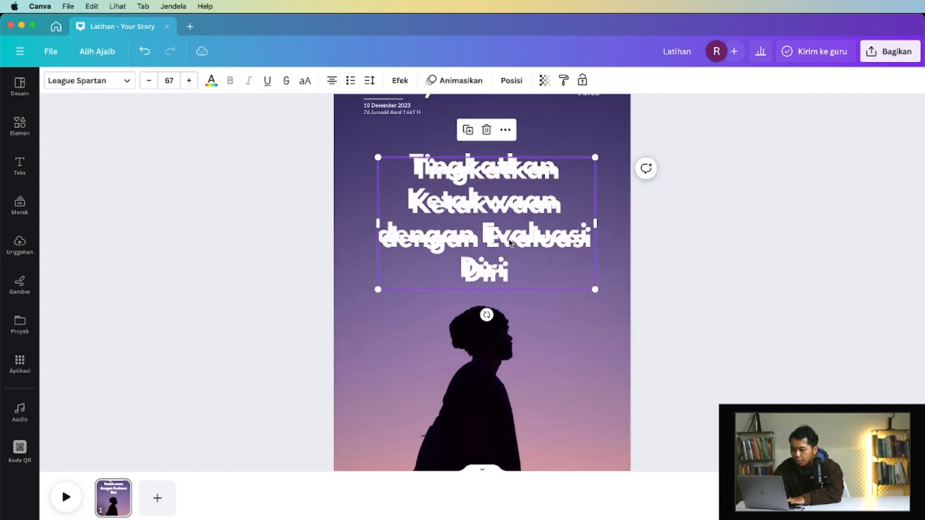
pyautogui.press('super+z')
pyautogui.click(511, 199)
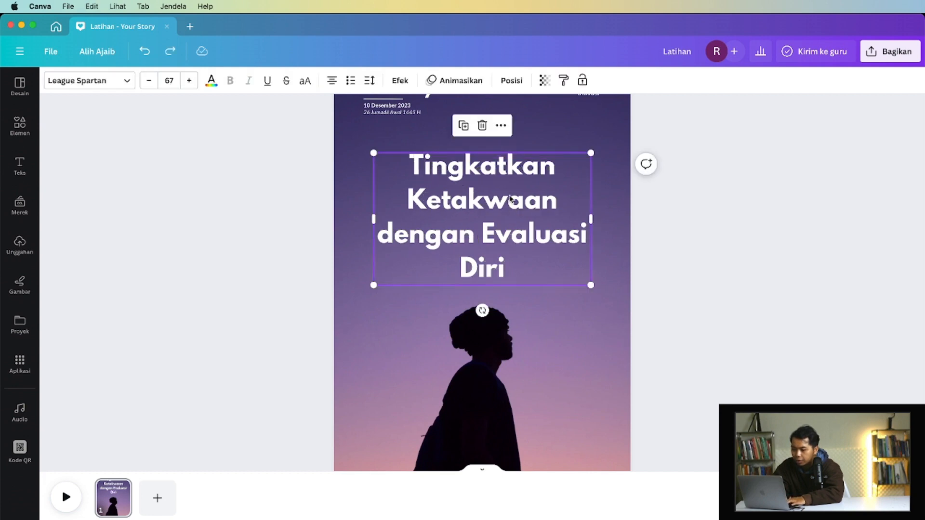
pyautogui.press('super+v')
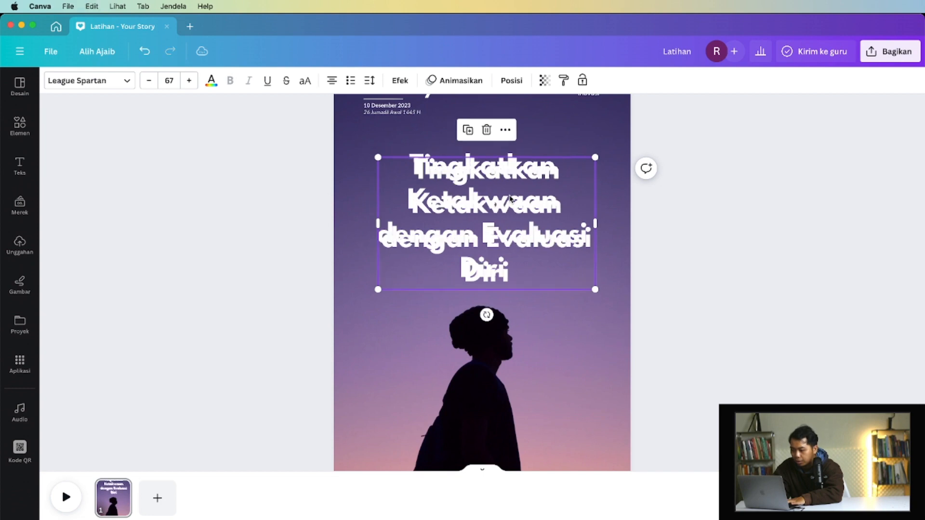
pyautogui.moveTo(519, 211); pyautogui.dragTo(515, 332)
# - Delete everything after "Tingkatkan" from the original heading
pyautogui.doubleClick(426, 195)
pyautogui.moveTo(408, 200); pyautogui.dragTo(504, 270)
pyautogui.press('BackSpace')
# - Place the heading copy directly below "Tingkatkan", delete that word from the copy, and put "Evaluasi Diri" on its own line below "dengan"
pyautogui.moveTo(500, 324); pyautogui.dragTo(501, 242)
pyautogui.click(401, 244)
pyautogui.press('BackSpace')
pyautogui.press('BackSpace')
pyautogui.press('BackSpace')
pyautogui.press('BackSpace')
pyautogui.press('BackSpace')
pyautogui.press('BackSpace')
pyautogui.press('BackSpace')
pyautogui.press('BackSpace')
pyautogui.press('BackSpace')
pyautogui.press('BackSpace')
pyautogui.click(483, 242)
pyautogui.press('Return')
# - Cut "dengan" out of the heading copy, leave only "Ketakwaan" there, and paste "dengan" as a separate text below it
pyautogui.doubleClick(482, 242)
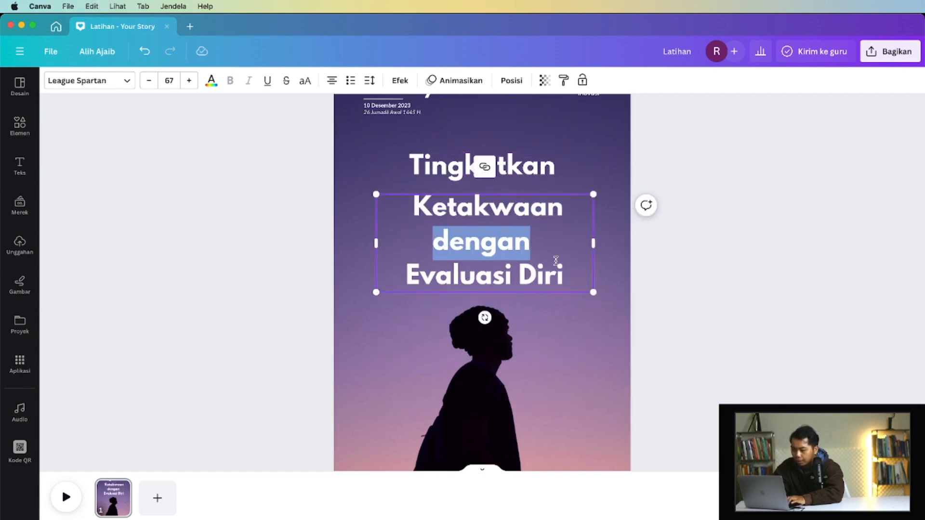
pyautogui.press('super+x')
pyautogui.moveTo(565, 243); pyautogui.dragTo(404, 243)
pyautogui.press('BackSpace')
pyautogui.press('super+v')
# - Create a separate "Evaluasi Diri" text below "dengan" and widen its box so it fits on one line
pyautogui.doubleClick(498, 277)
pyautogui.write('Evaluasi Diri')
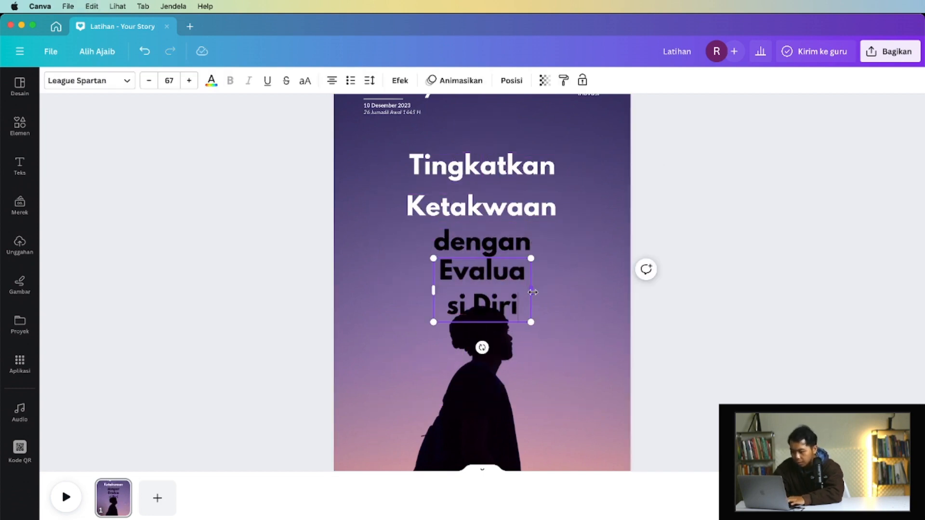
pyautogui.moveTo(531, 290); pyautogui.dragTo(598, 290)
# - Shrink "dengan", centre it below "Ketakwaan", and move "Evaluasi Diri" up close beneath it
pyautogui.moveTo(520, 272); pyautogui.dragTo(484, 244)
pyautogui.click(486, 243)
pyautogui.moveTo(465, 239); pyautogui.dragTo(489, 242)
pyautogui.moveTo(489, 276); pyautogui.dragTo(489, 258)
# - Shrink "Tingkatkan" to size 27,9, place it above the start of "Ketakwaan", and nudge "dengan" slightly up
pyautogui.moveTo(590, 153); pyautogui.dragTo(462, 172)
pyautogui.moveTo(419, 176); pyautogui.dragTo(433, 180)
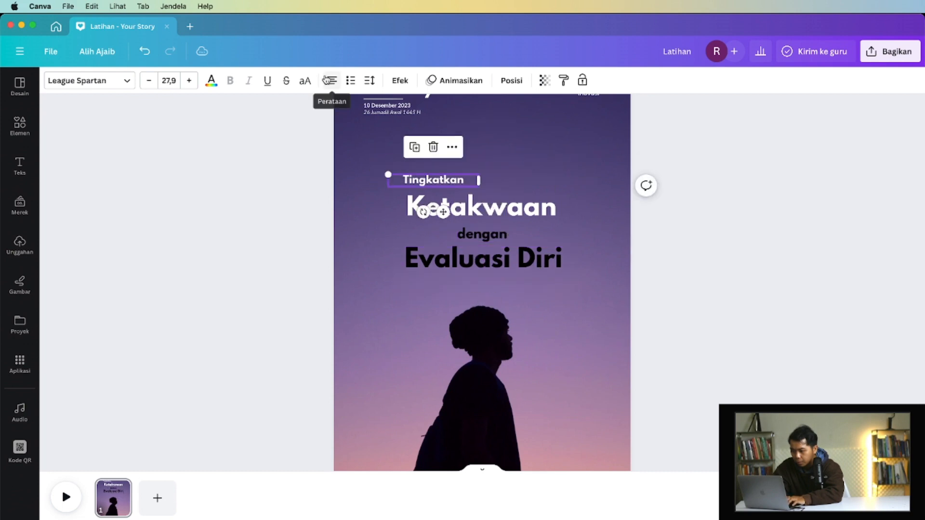
pyautogui.moveTo(483, 236); pyautogui.dragTo(483, 229)
# - Recolour the black heading words white and enlarge "Evaluasi Diri" to size 86,4, centred below "dengan"
pyautogui.click(211, 81)
pyautogui.click(578, 299)
pyautogui.scroll(3, 482, 240)
pyautogui.moveTo(482, 287); pyautogui.dragTo(489, 270)
pyautogui.moveTo(632, 300); pyautogui.dragTo(707, 328)
pyautogui.moveTo(644, 277); pyautogui.dragTo(609, 277)
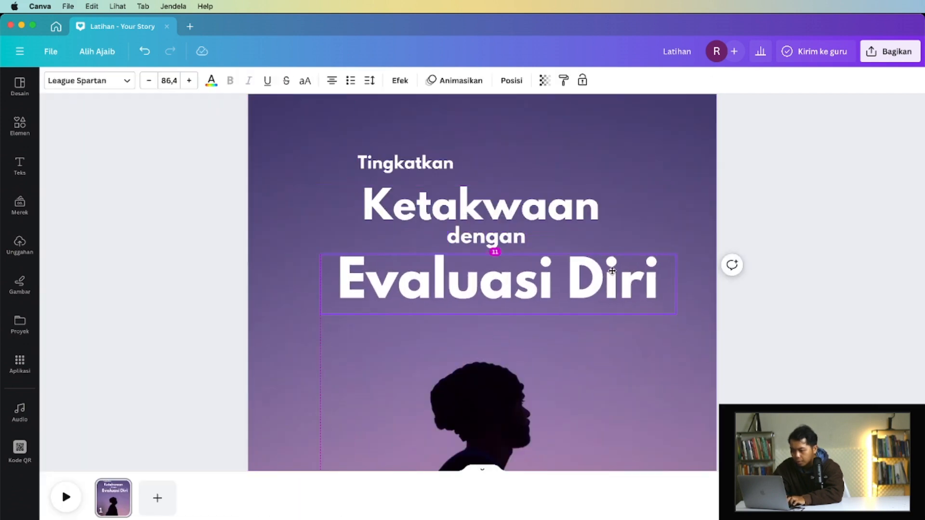
# - Tilt "dengan" slightly counterclockwise and fit it between "Ketakwaan" and "Evaluasi Diri"
pyautogui.click(484, 237)
pyautogui.moveTo(474, 272); pyautogui.dragTo(481, 270)
pyautogui.moveTo(529, 240); pyautogui.dragTo(511, 238)
# - Try several fonts, including Gagalin, on "Tingkatkan" and give it a thin typewriter-style font
pyautogui.click(409, 164)
pyautogui.click(89, 81)
pyautogui.click(137, 214)
pyautogui.scroll(-1, 136, 215)
pyautogui.click(147, 284)
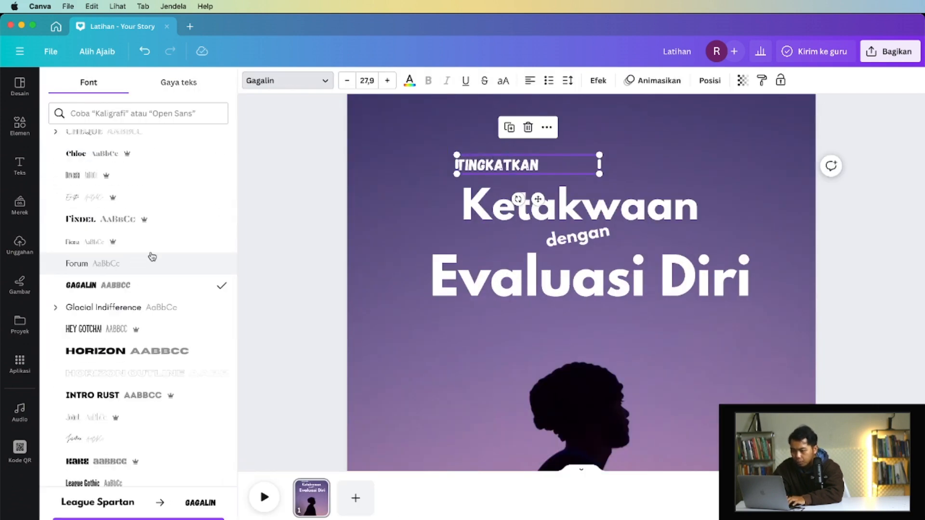
pyautogui.click(149, 297)
pyautogui.click(146, 364)
pyautogui.scroll(9, 147, 289)
pyautogui.click(145, 192)
# - Set the font of "Ketakwaan" to Bebas Neue and deselect everything on the page
pyautogui.click(530, 205)
pyautogui.scroll(-2, 129, 257)
pyautogui.click(129, 253)
pyautogui.scroll(-10, 133, 355)
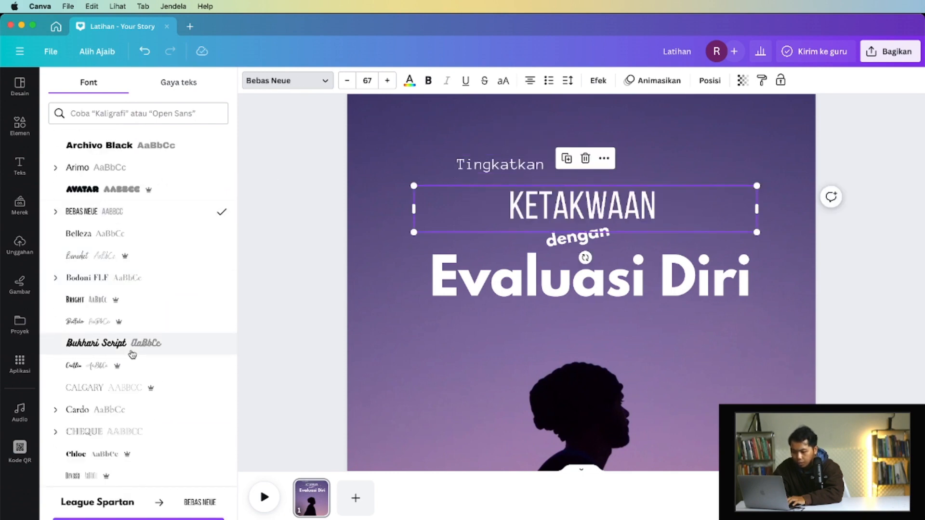
pyautogui.scroll(-5, 317, 339)
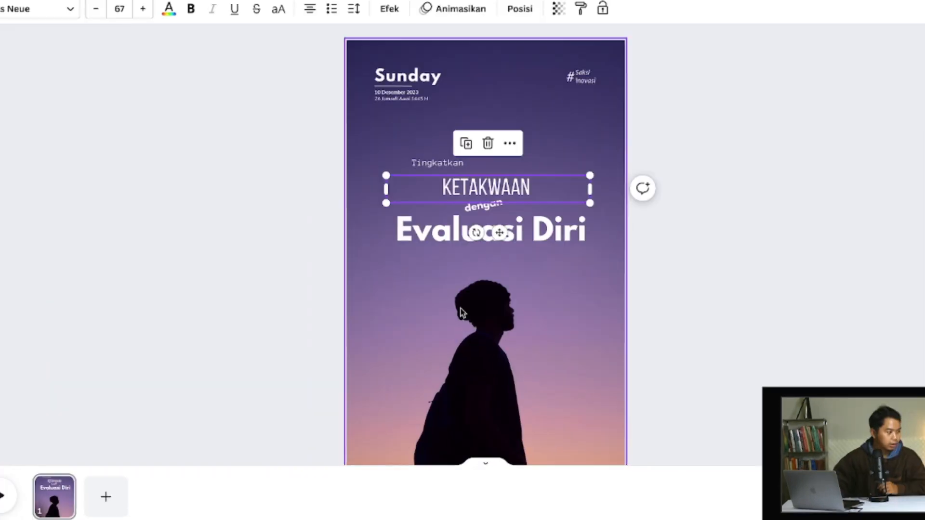
pyautogui.click(504, 371)
pyautogui.scroll(-2, 504, 371)
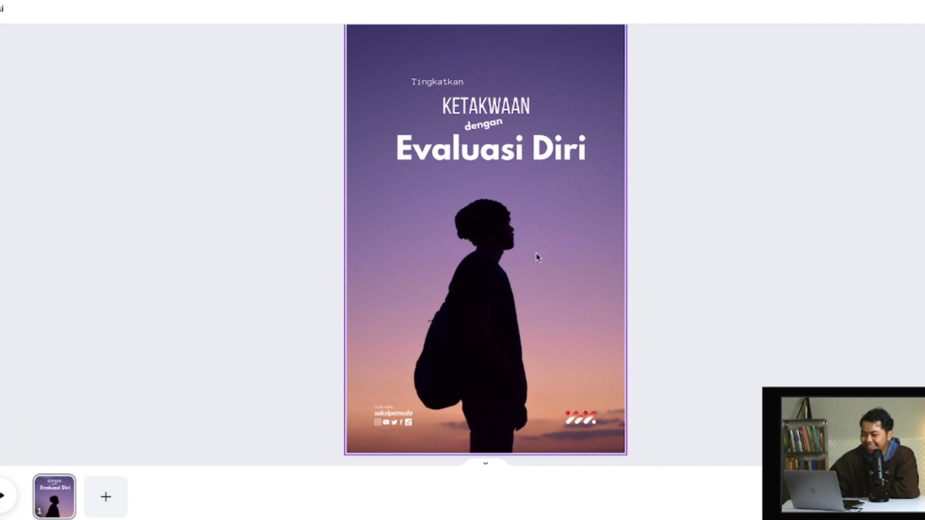
pyautogui.press('Escape')
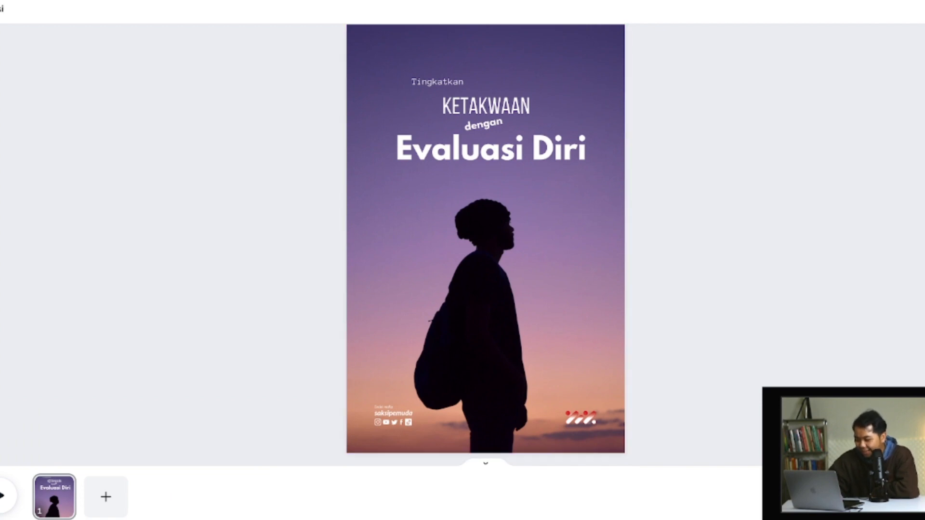